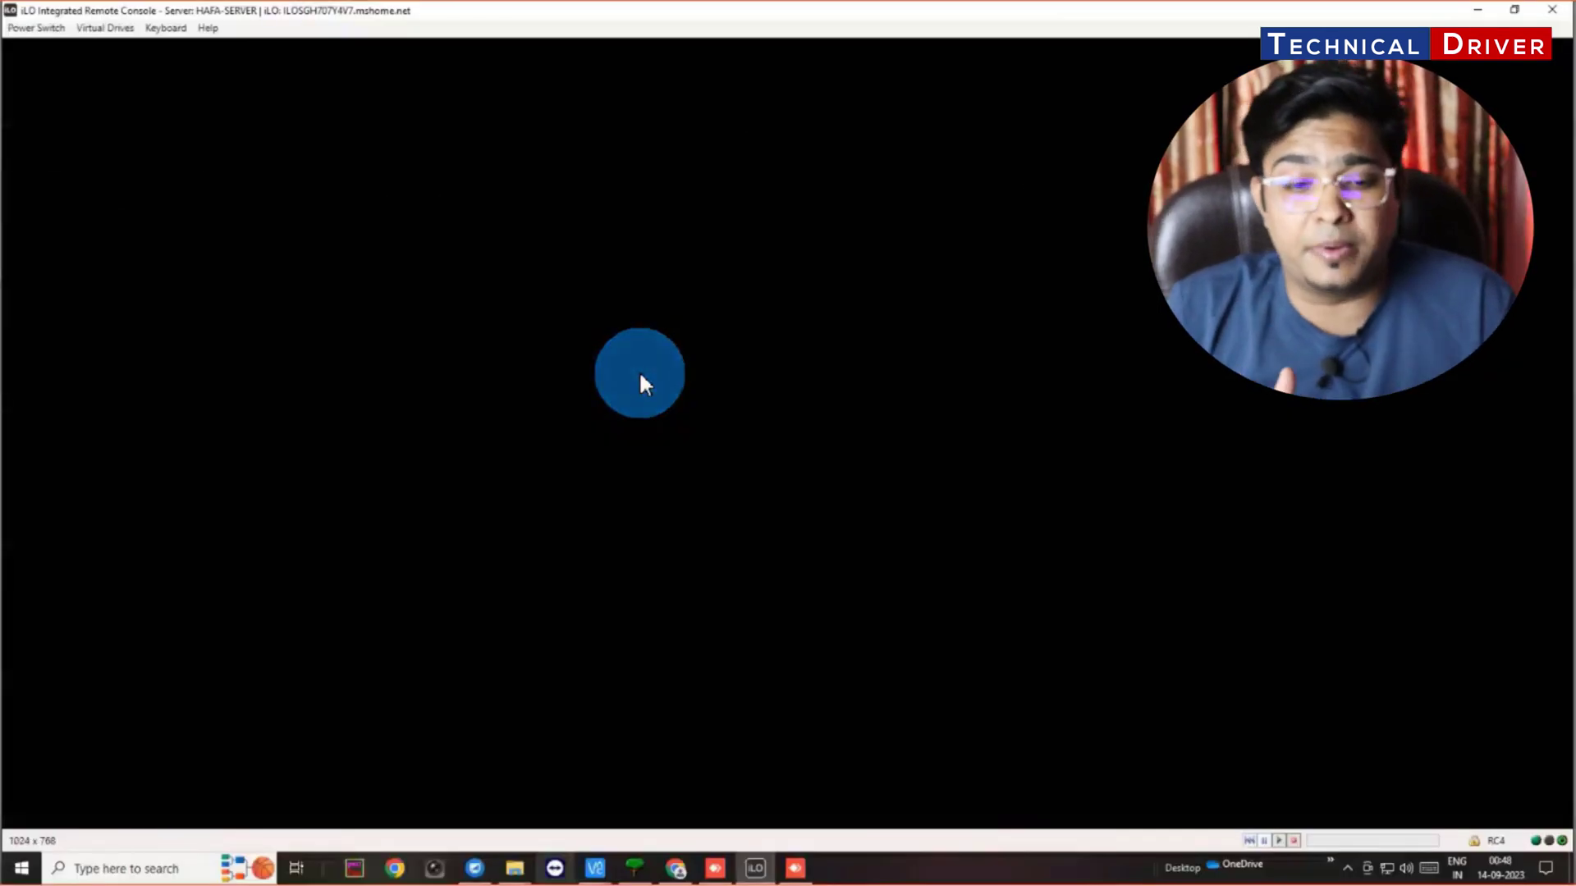
- Enter the server's System Utilities during startup and open the One-Time Boot Menu
key(F9)
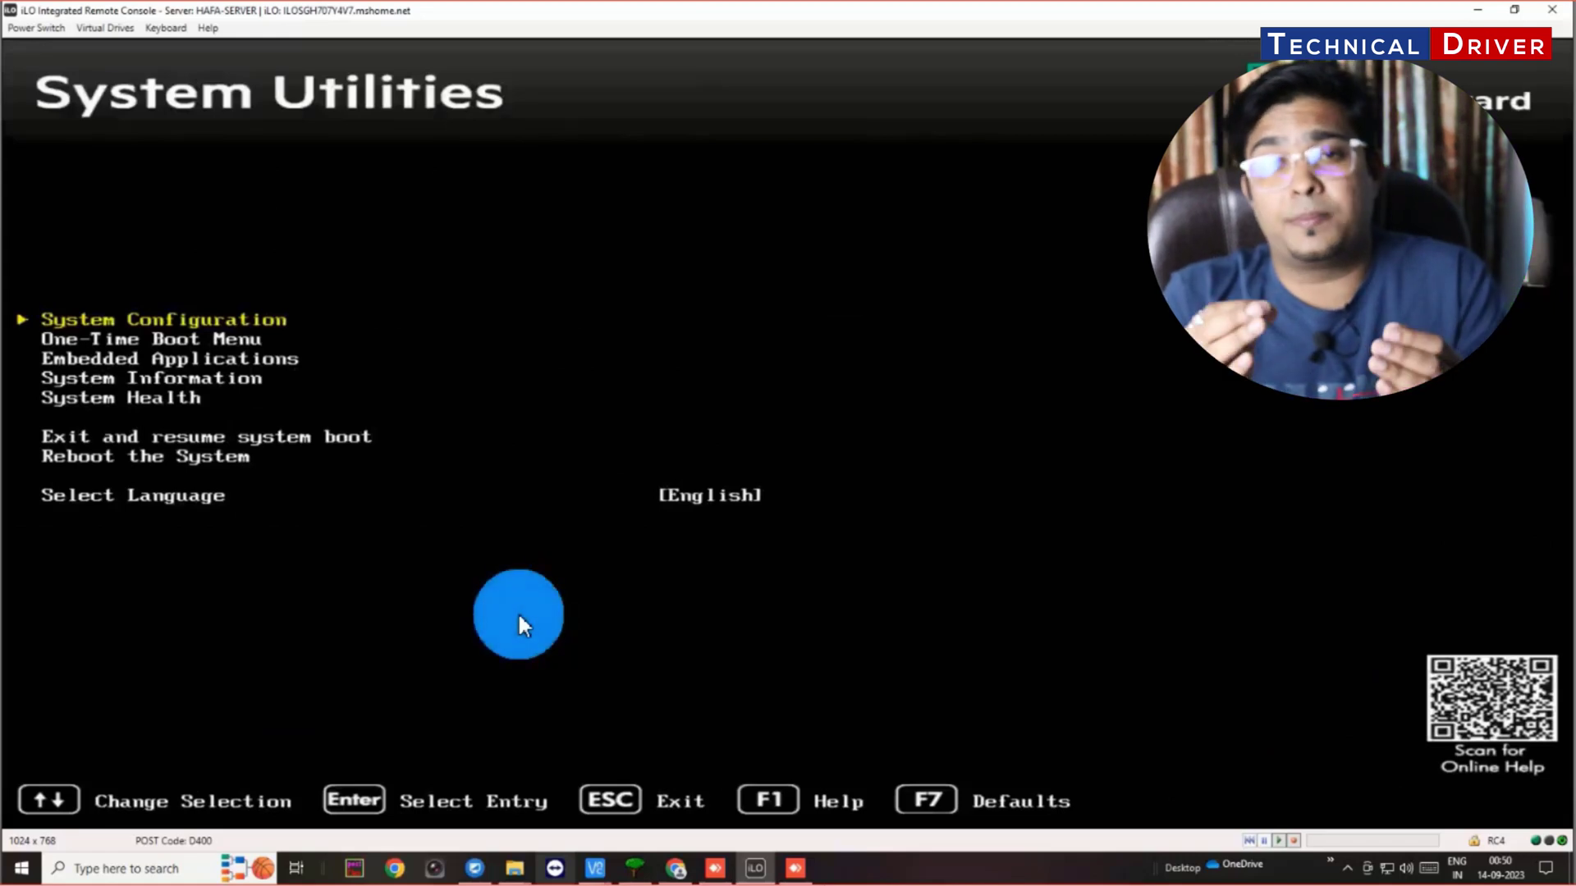
key(Down)
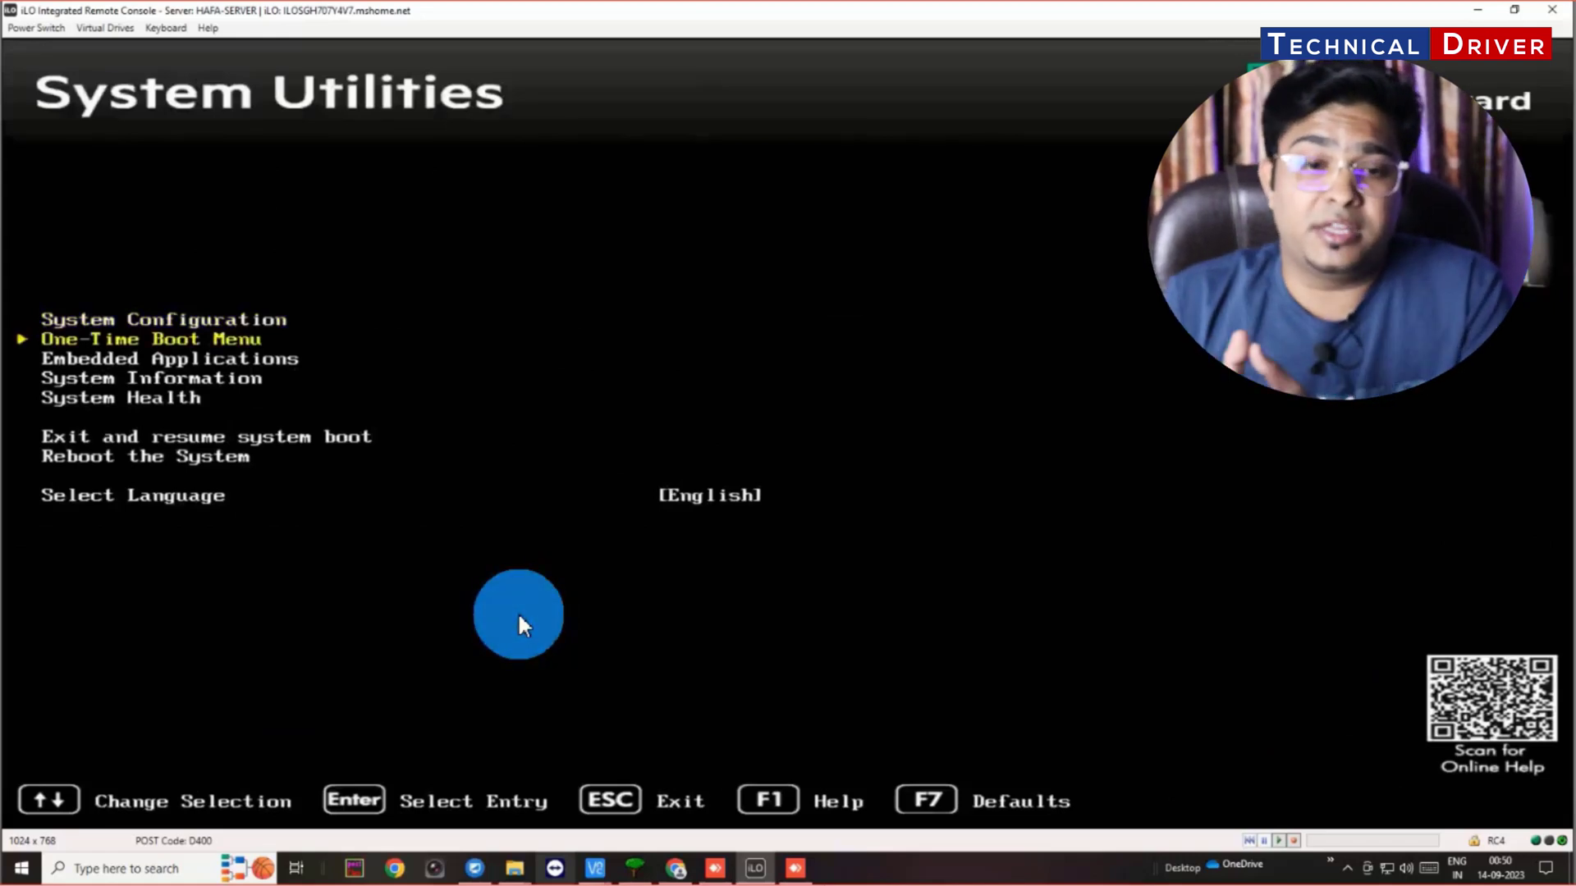
key(Return)
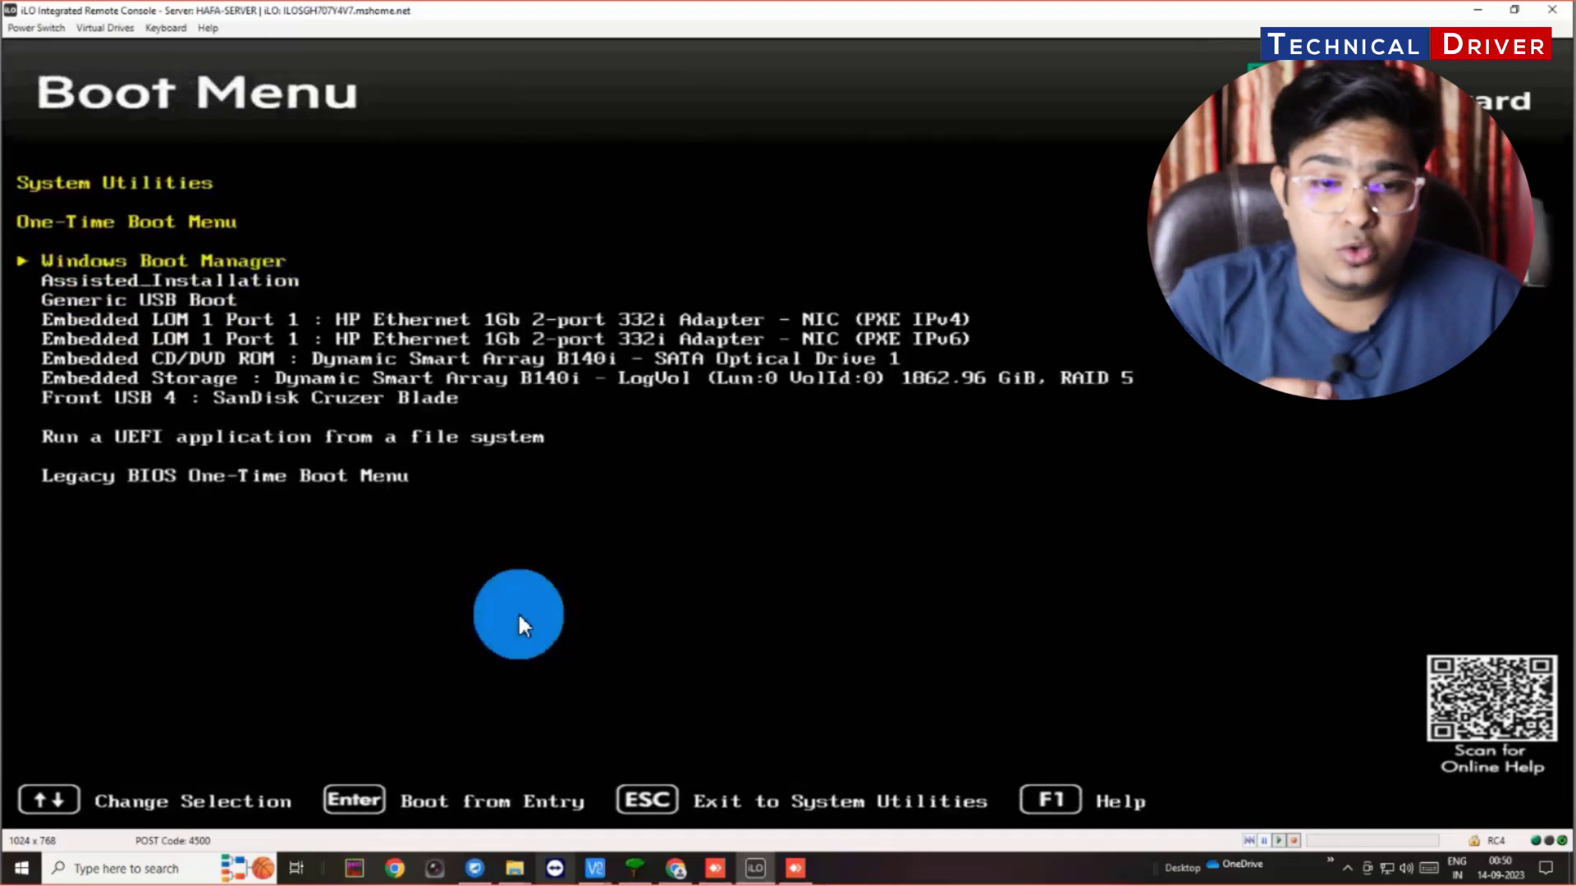
- Boot the server once from the Generic USB Boot entry
key(Down)
key(Down)
key(Down)
key(Down)
key(Down)
key(Down)
key(Home)
key(Down)
key(Down)
key(Down)
key(Down)
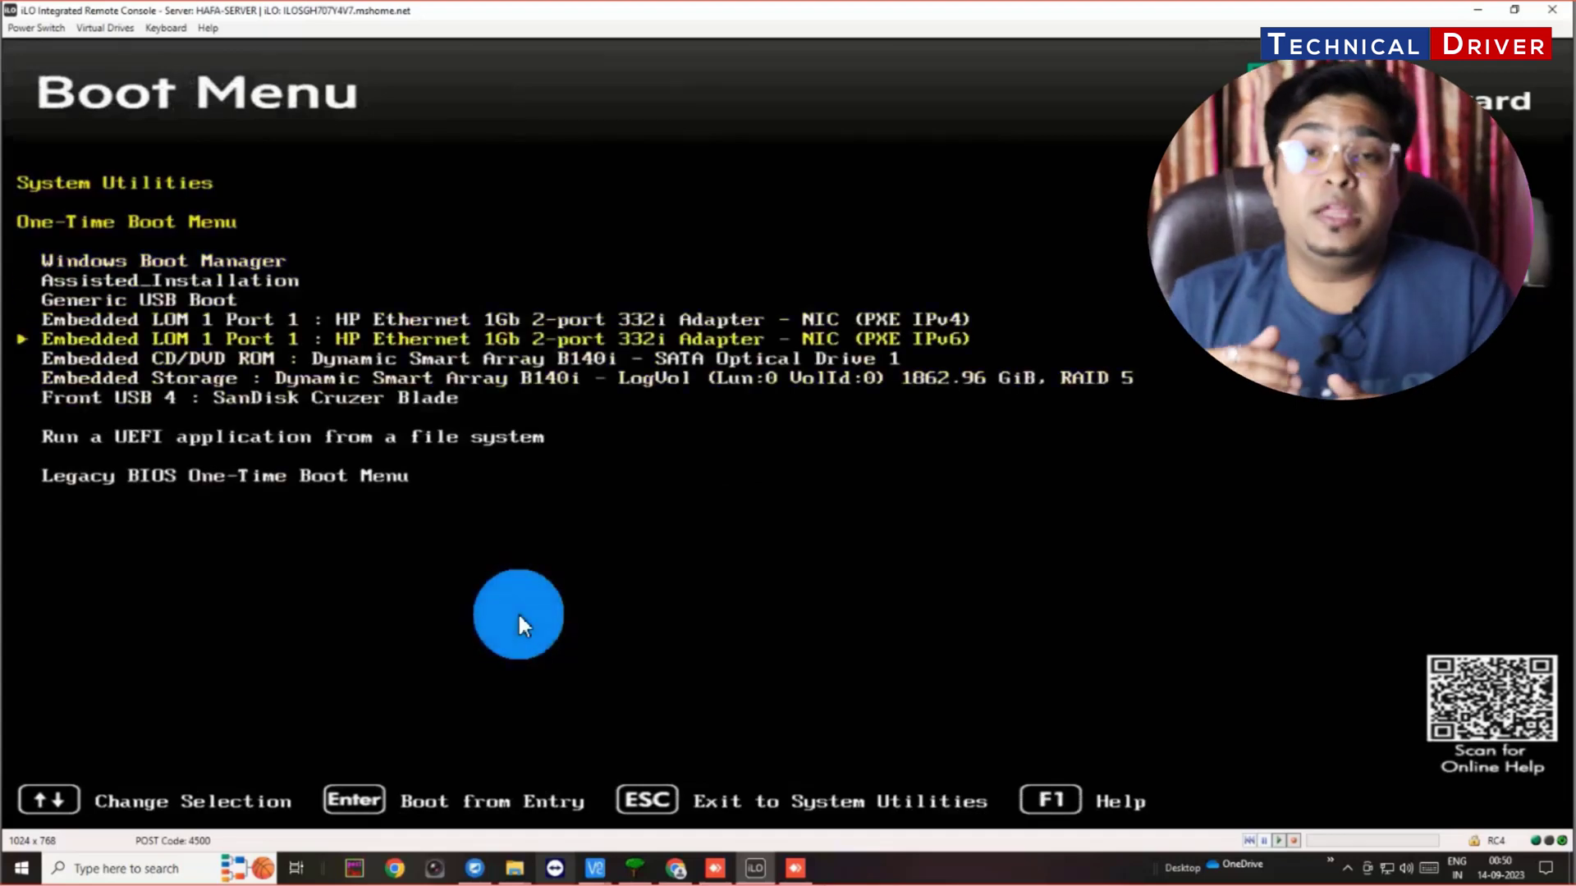
key(Up)
key(Up)
key(Up)
key(Up)
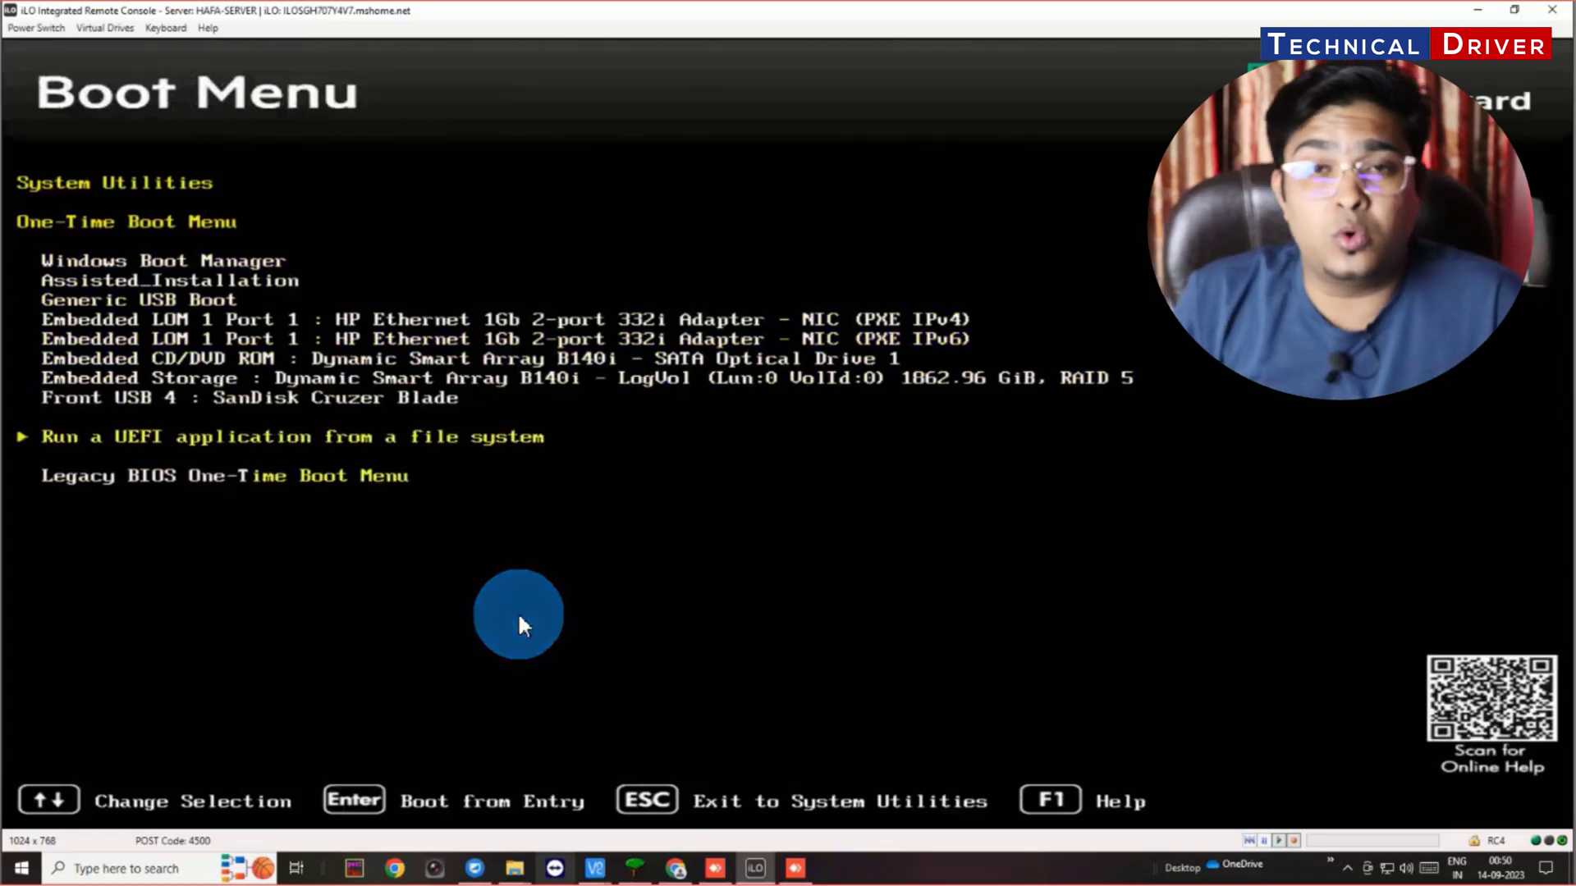
key(Down)
key(Down)
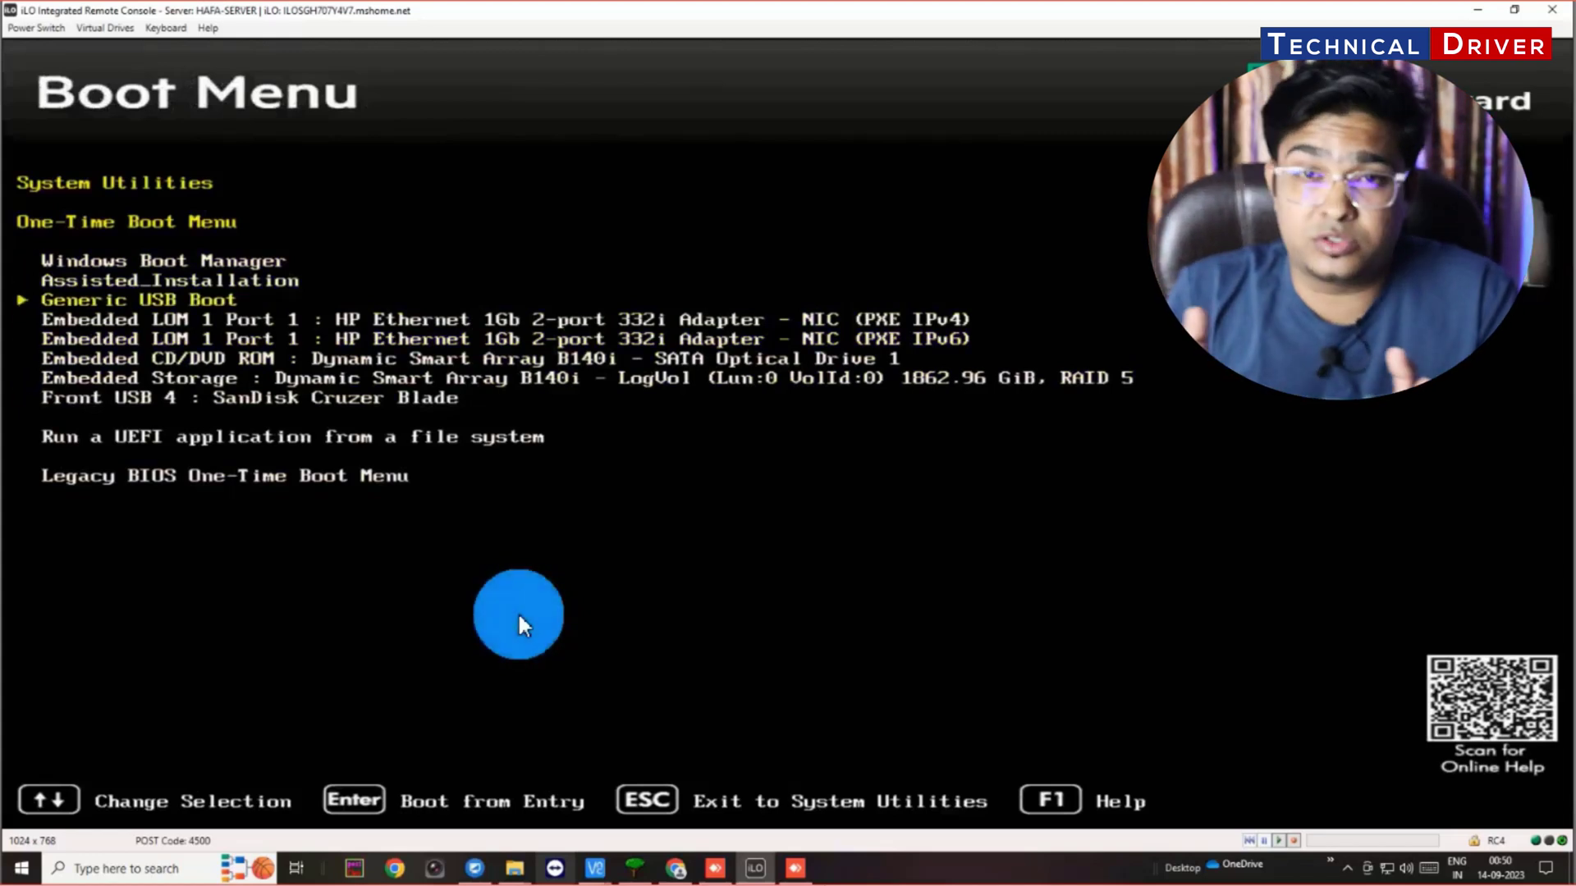
key(Return)
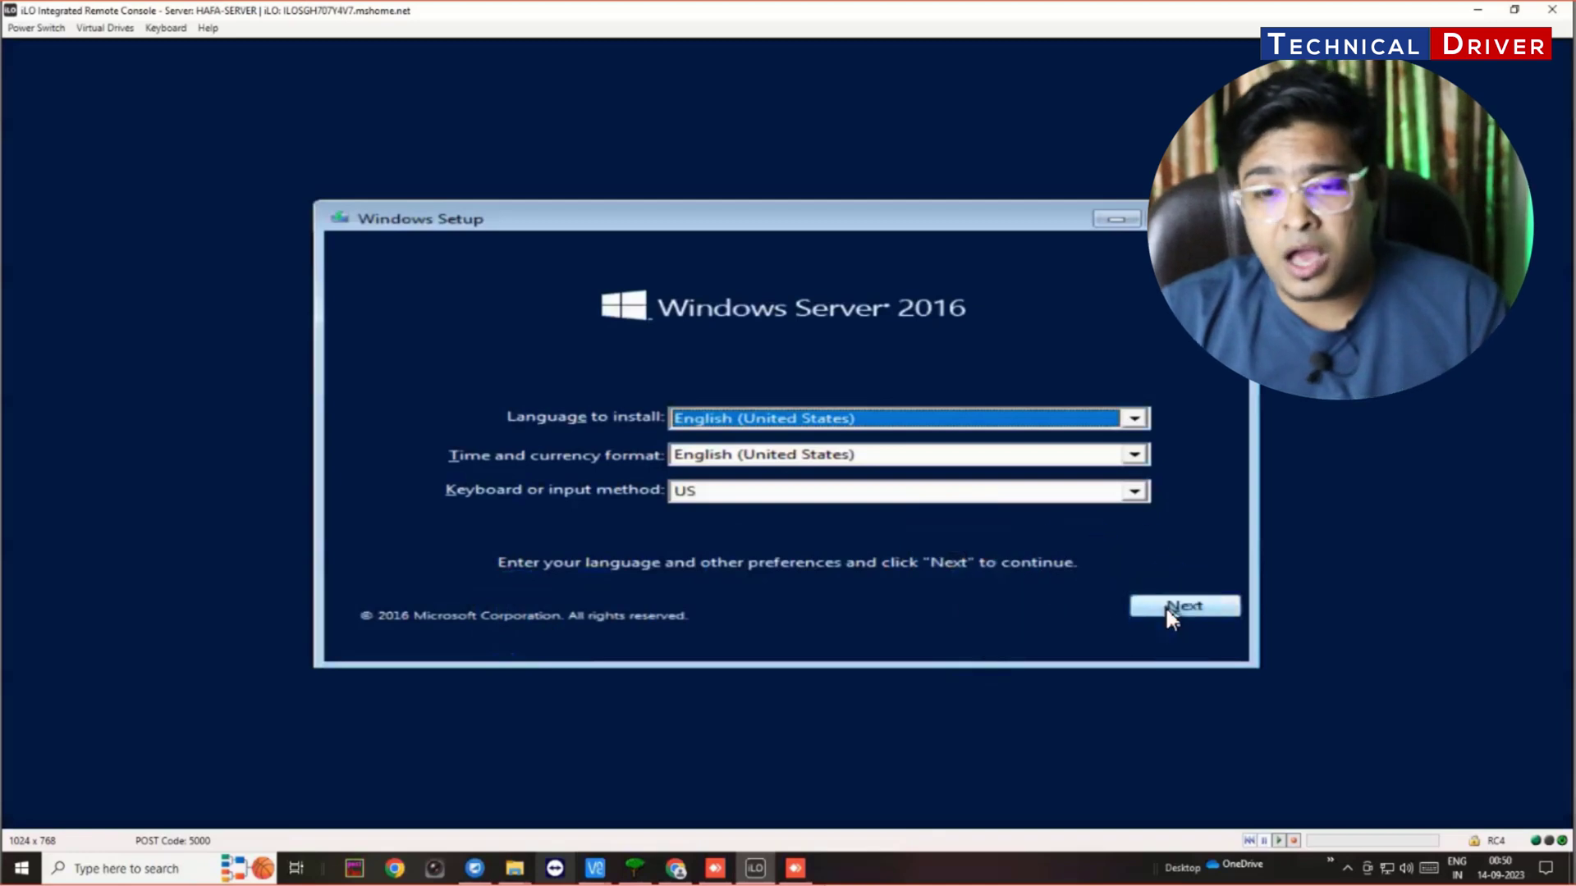
- Start the installation with the English (United States) defaults and choose the Windows Server 2016 Standard (Desktop Experience) edition
click(1168, 610)
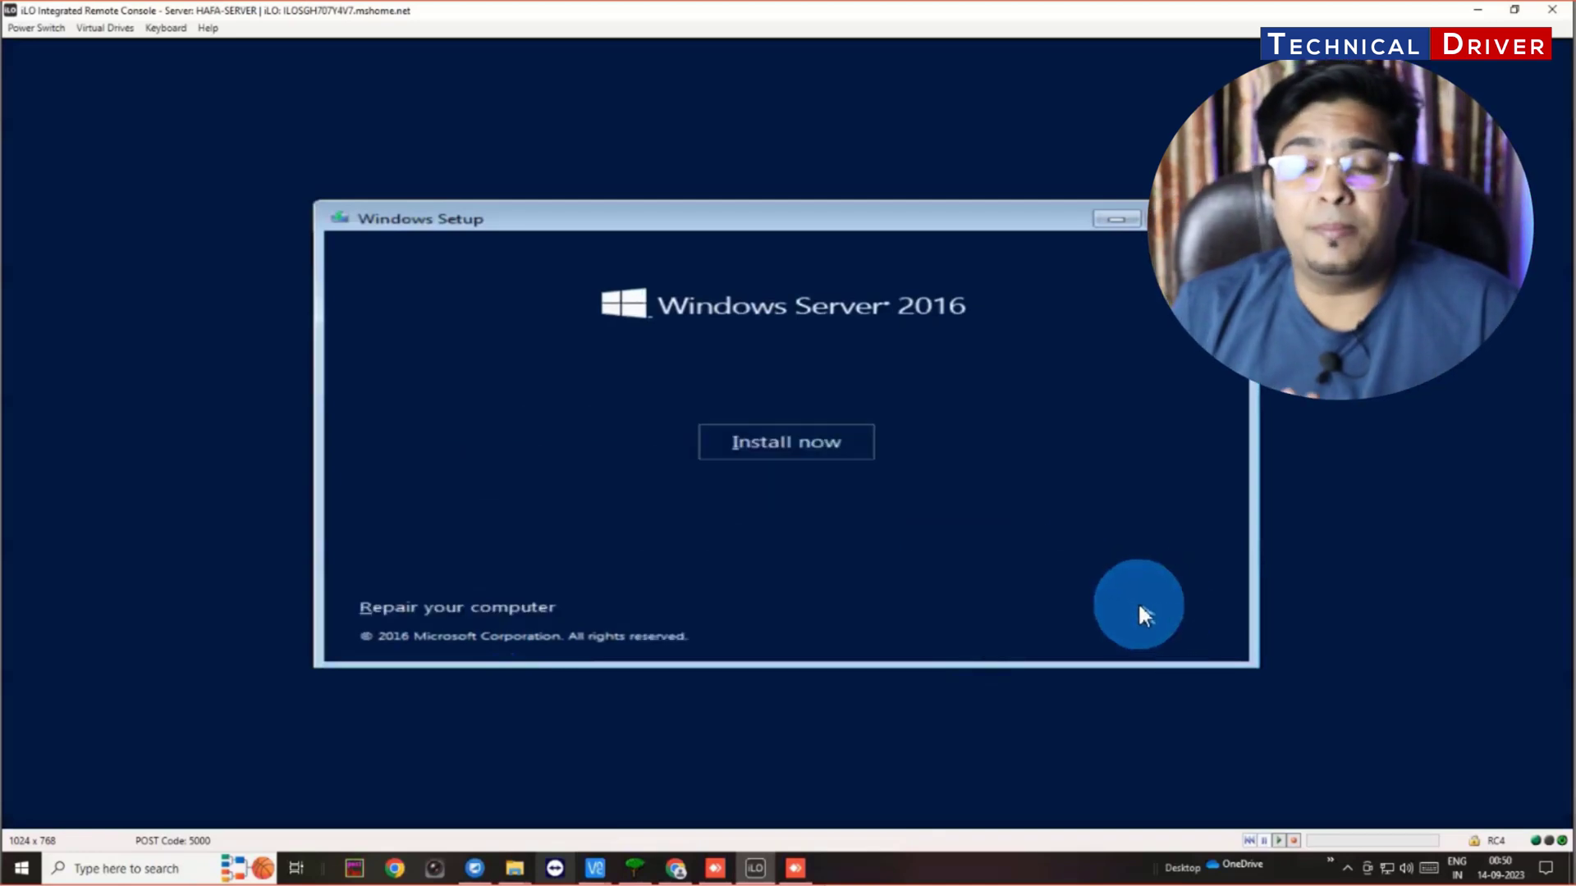
click(782, 450)
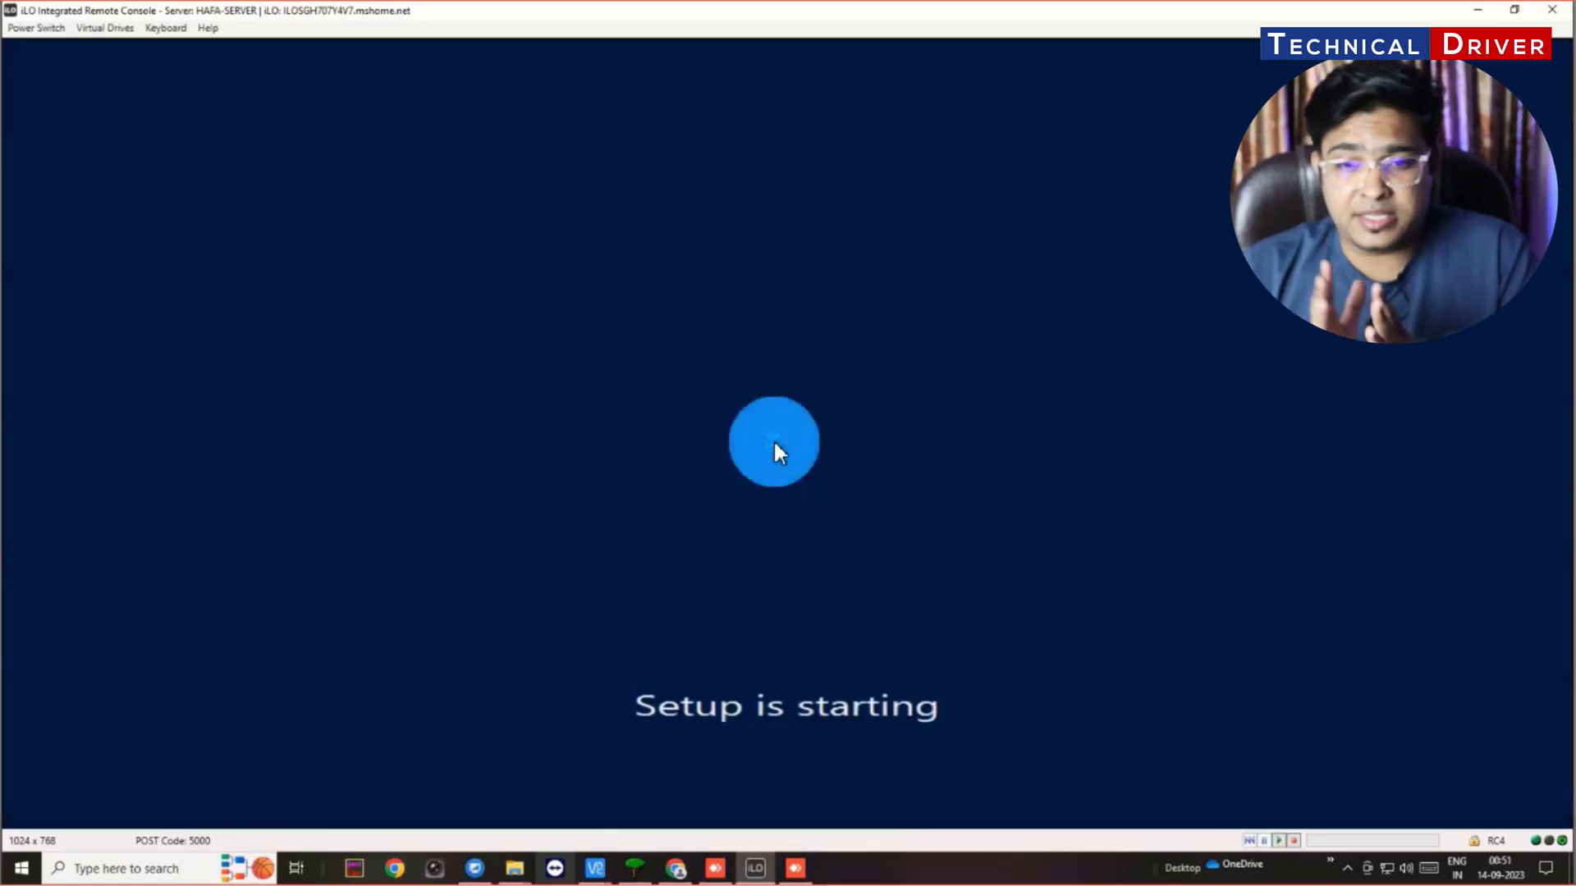
click(663, 310)
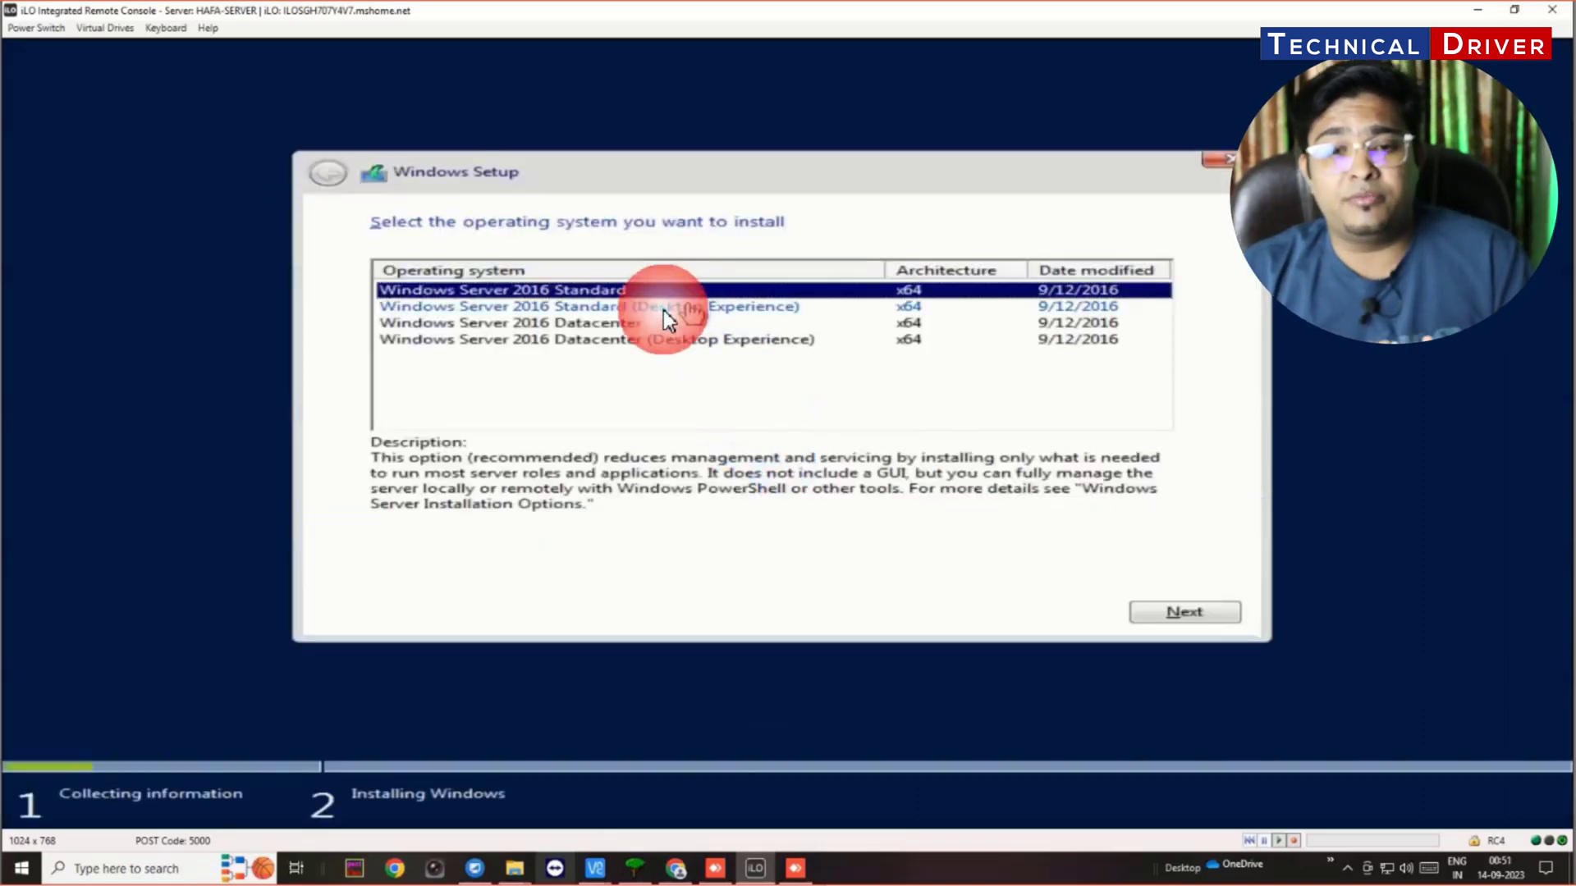
click(1175, 614)
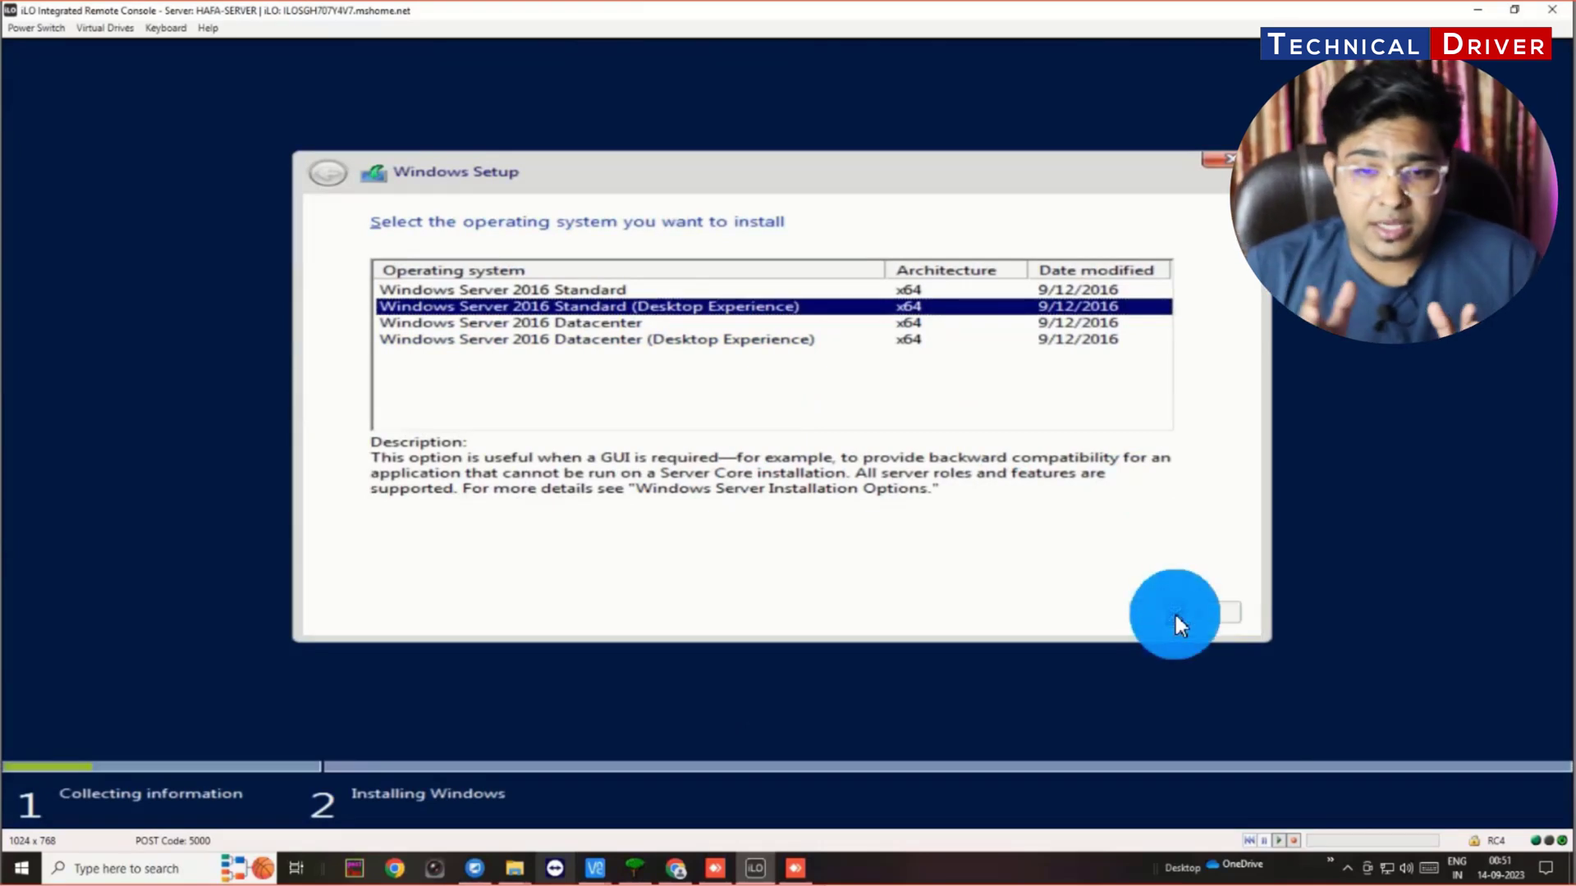
- Accept the license terms and continue to the installation type choice
click(517, 574)
click(514, 571)
click(514, 566)
click(1197, 619)
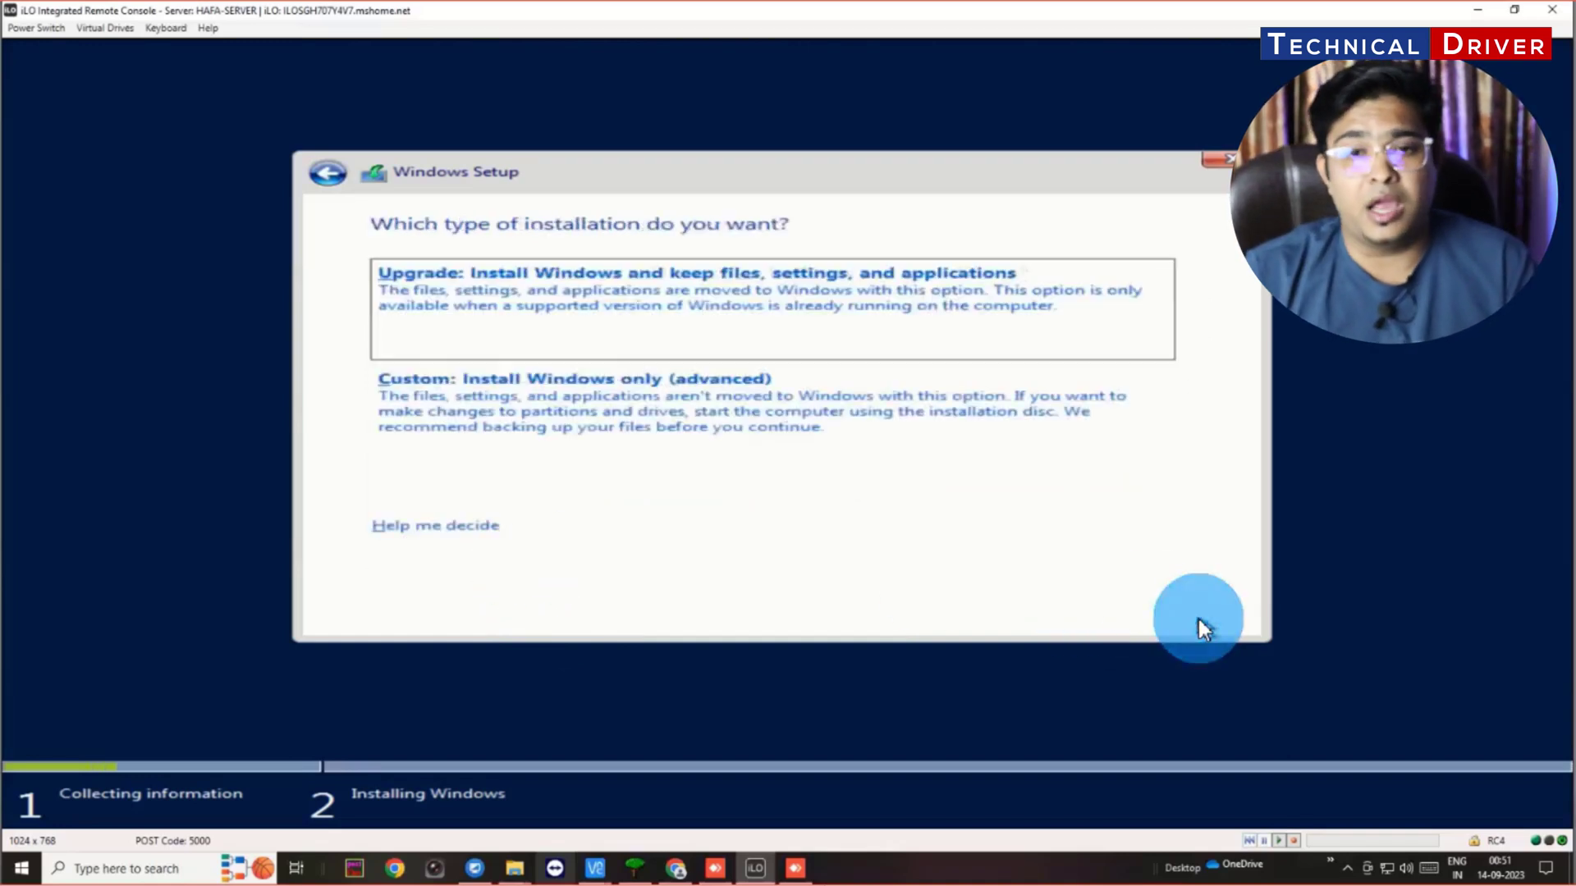
- Choose the custom Windows-only installation and start loading a storage driver
click(697, 408)
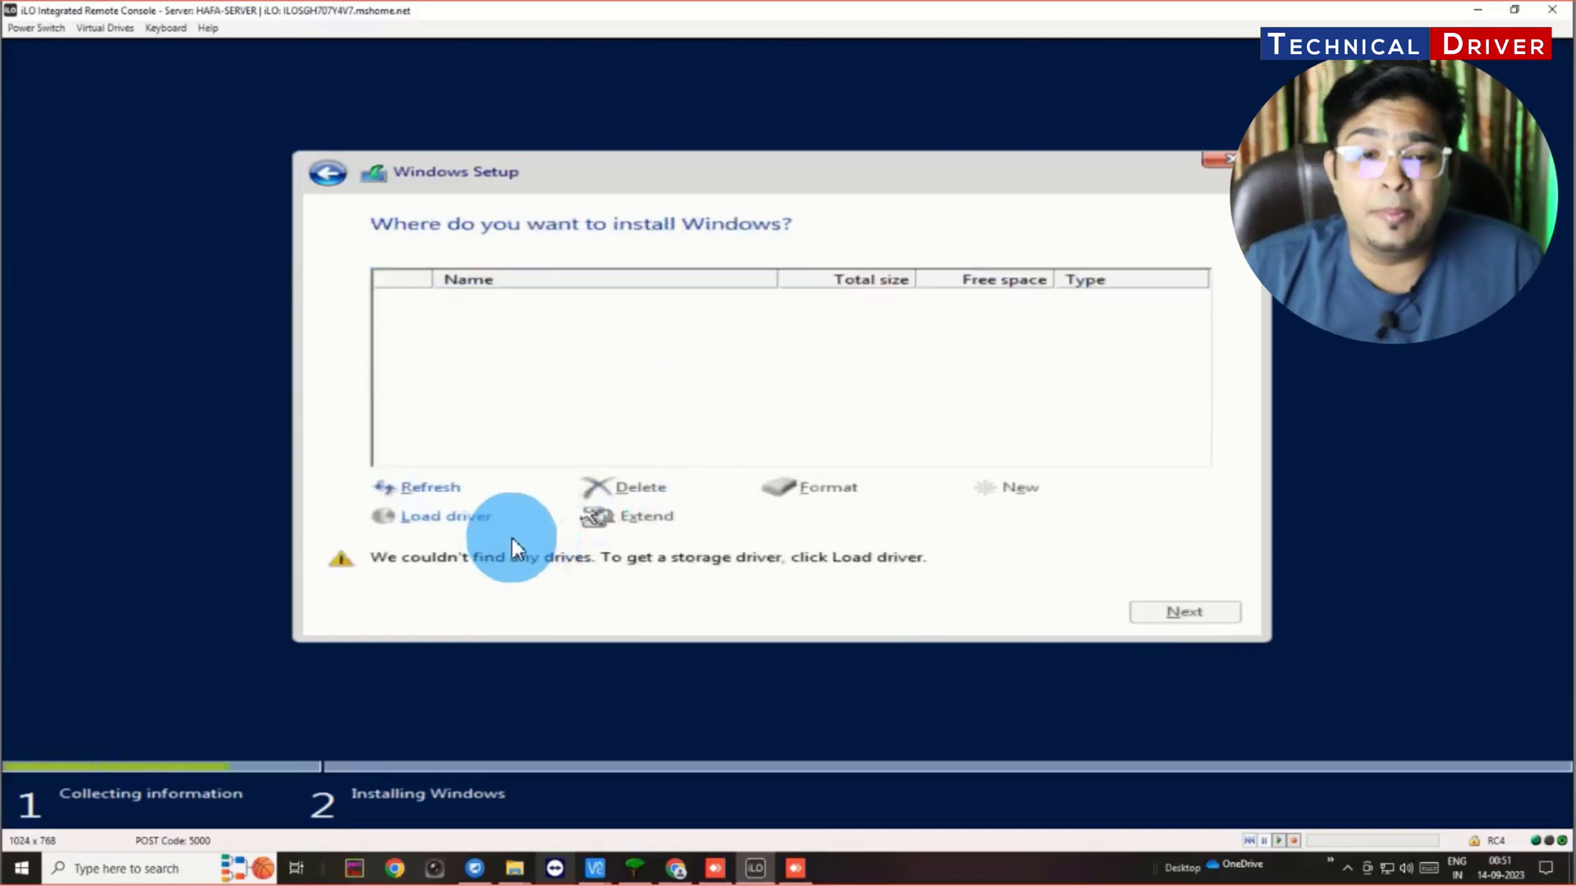
click(444, 520)
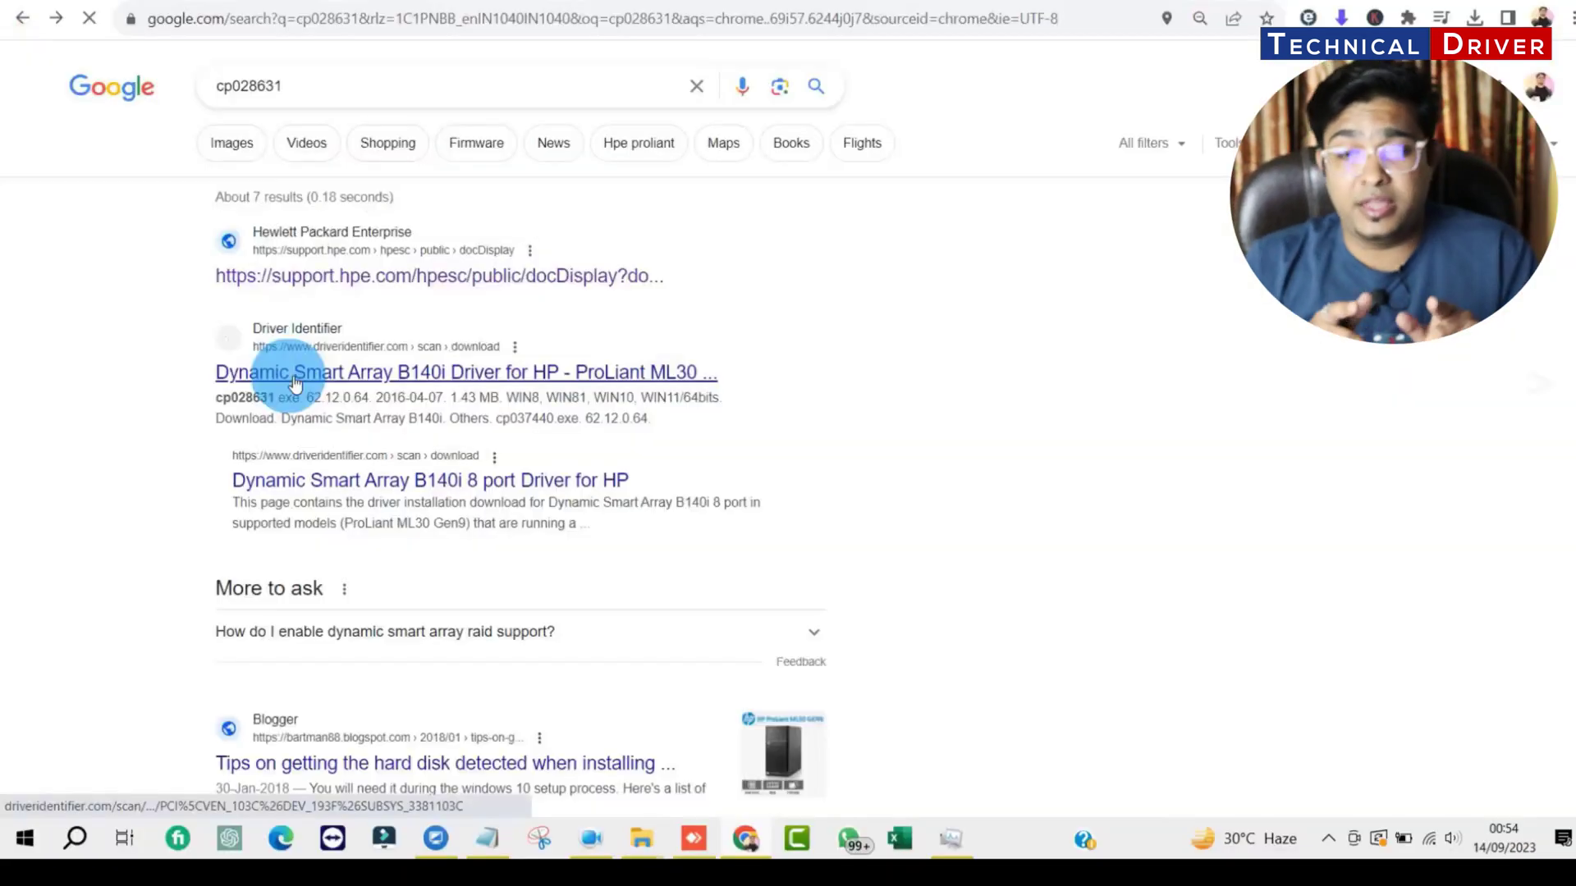
- In the browser, open the DriverIdentifier result for the HP ProLiant ML30 Dynamic Smart Array B140i driver and dismiss its welcome popup
click(296, 383)
click(295, 384)
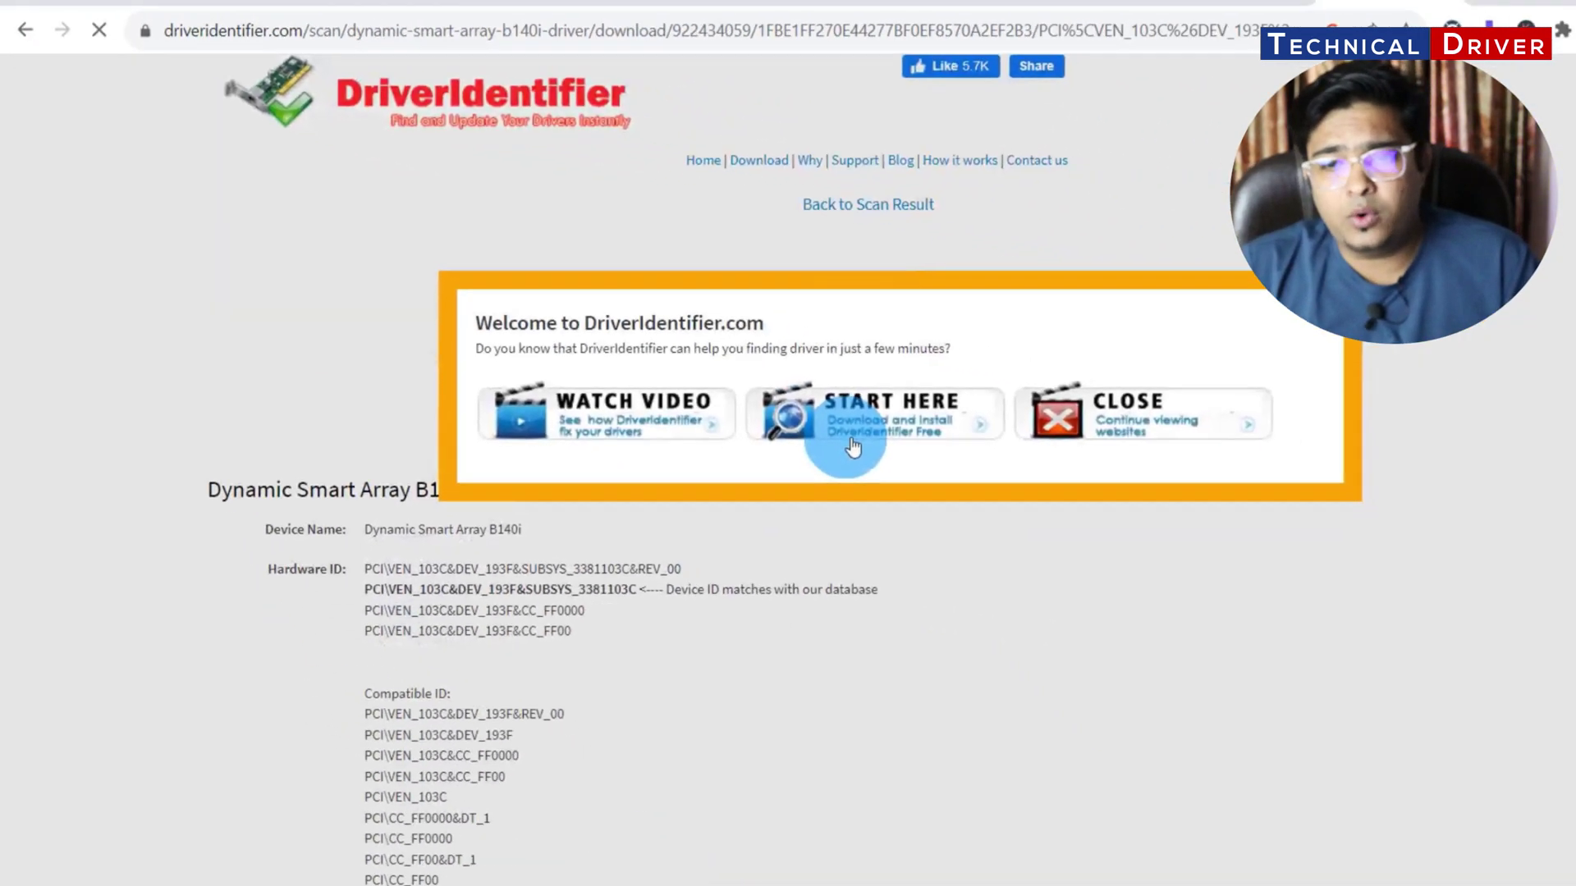
click(888, 489)
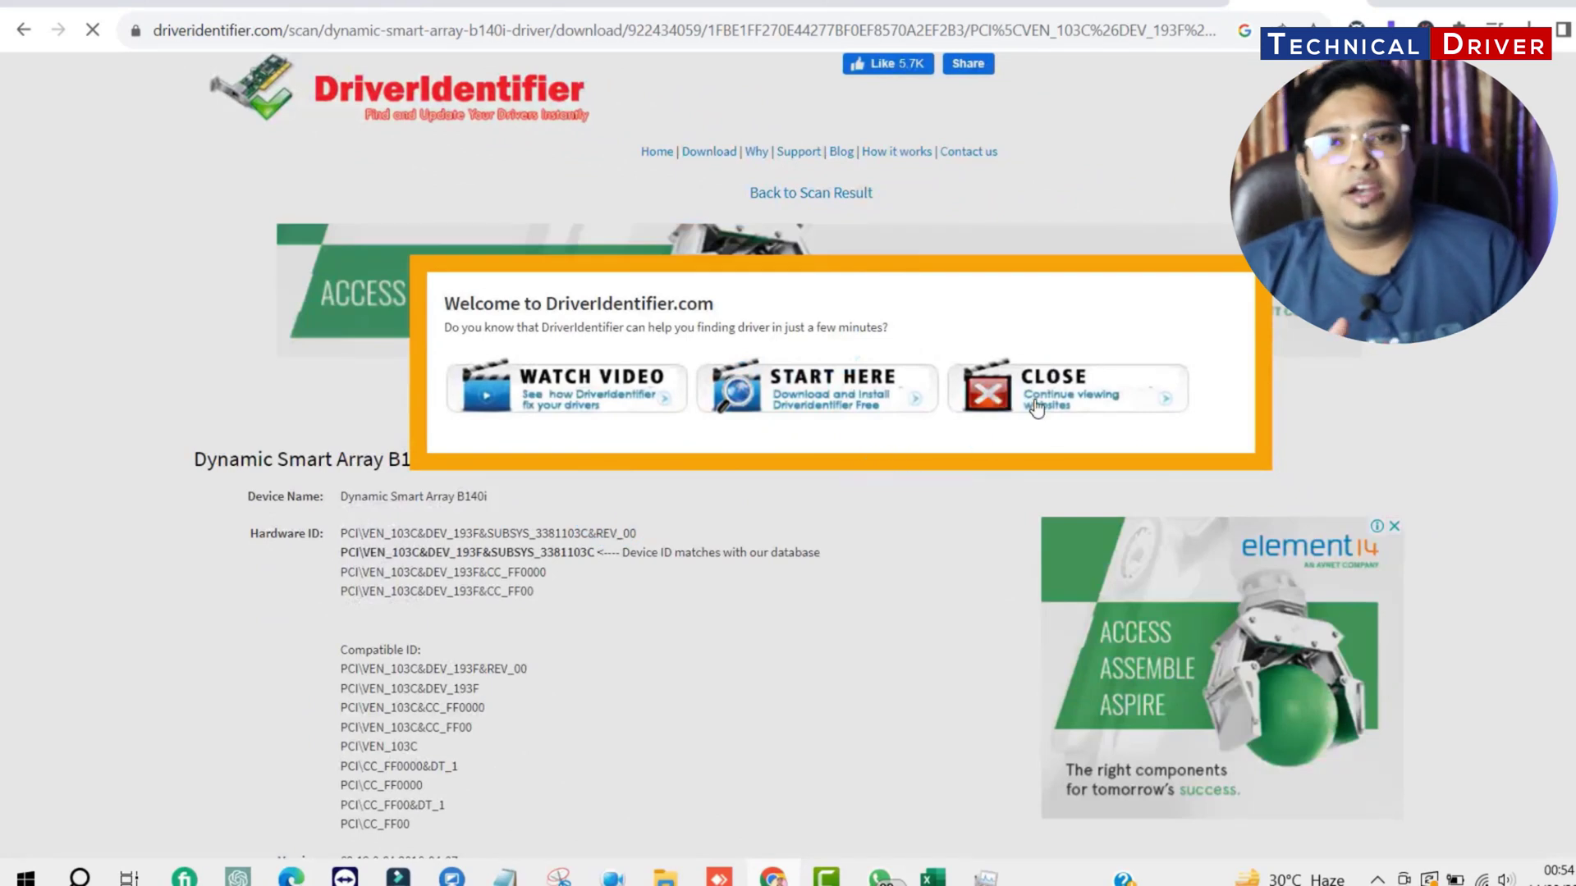
- Examine the list of Dynamic Smart Array B140i driver files with their versions, dates and supported operating systems
scroll(791, 509, down, 5)
scroll(732, 537, up, 4)
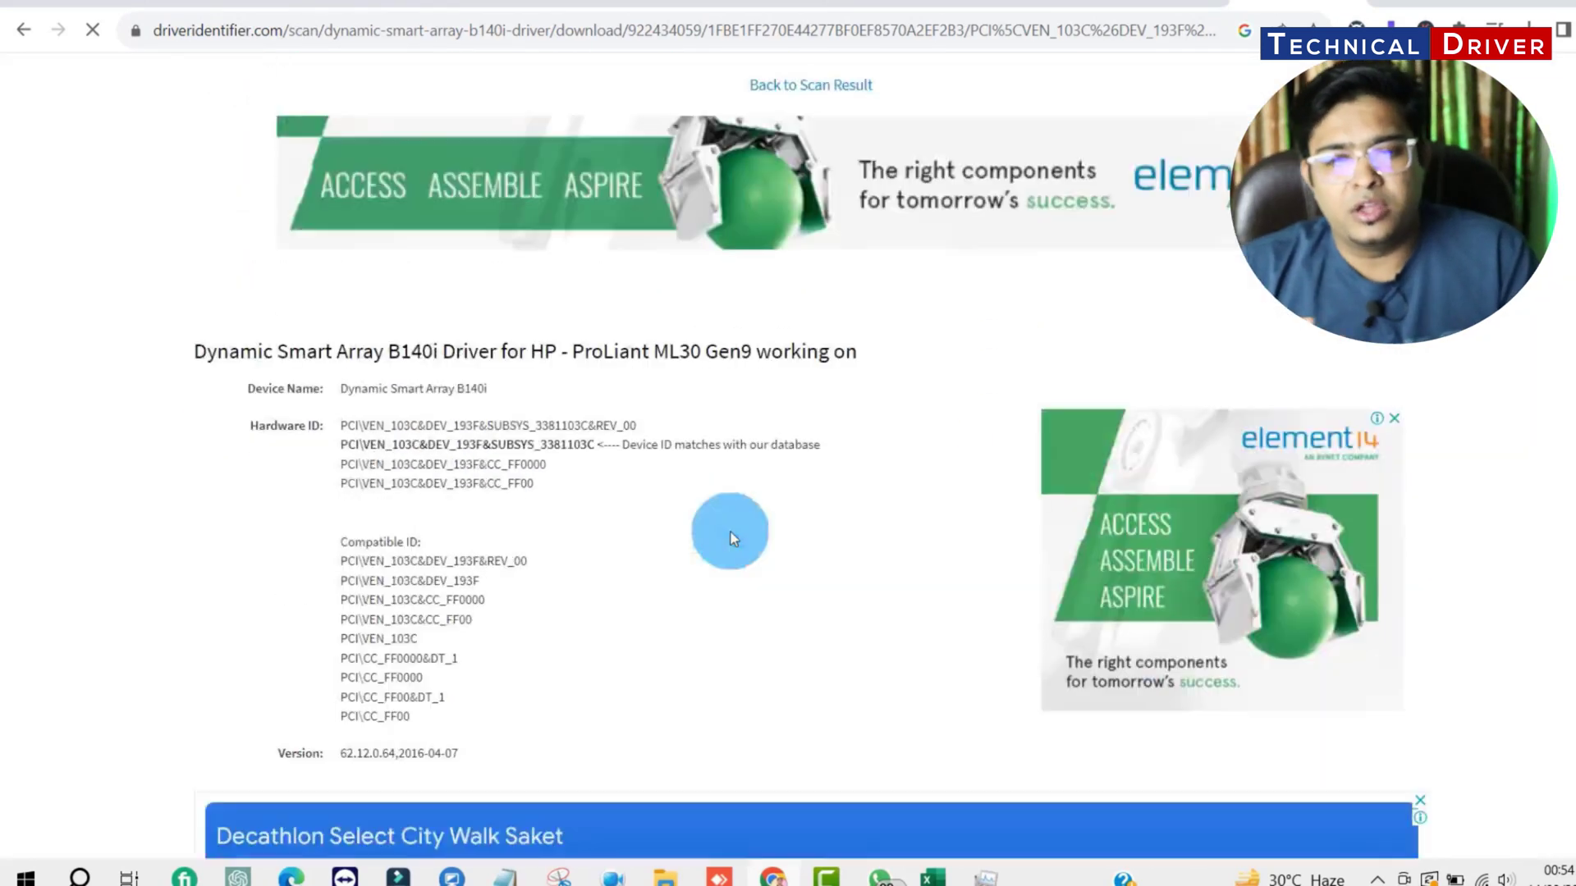
scroll(731, 533, down, 8)
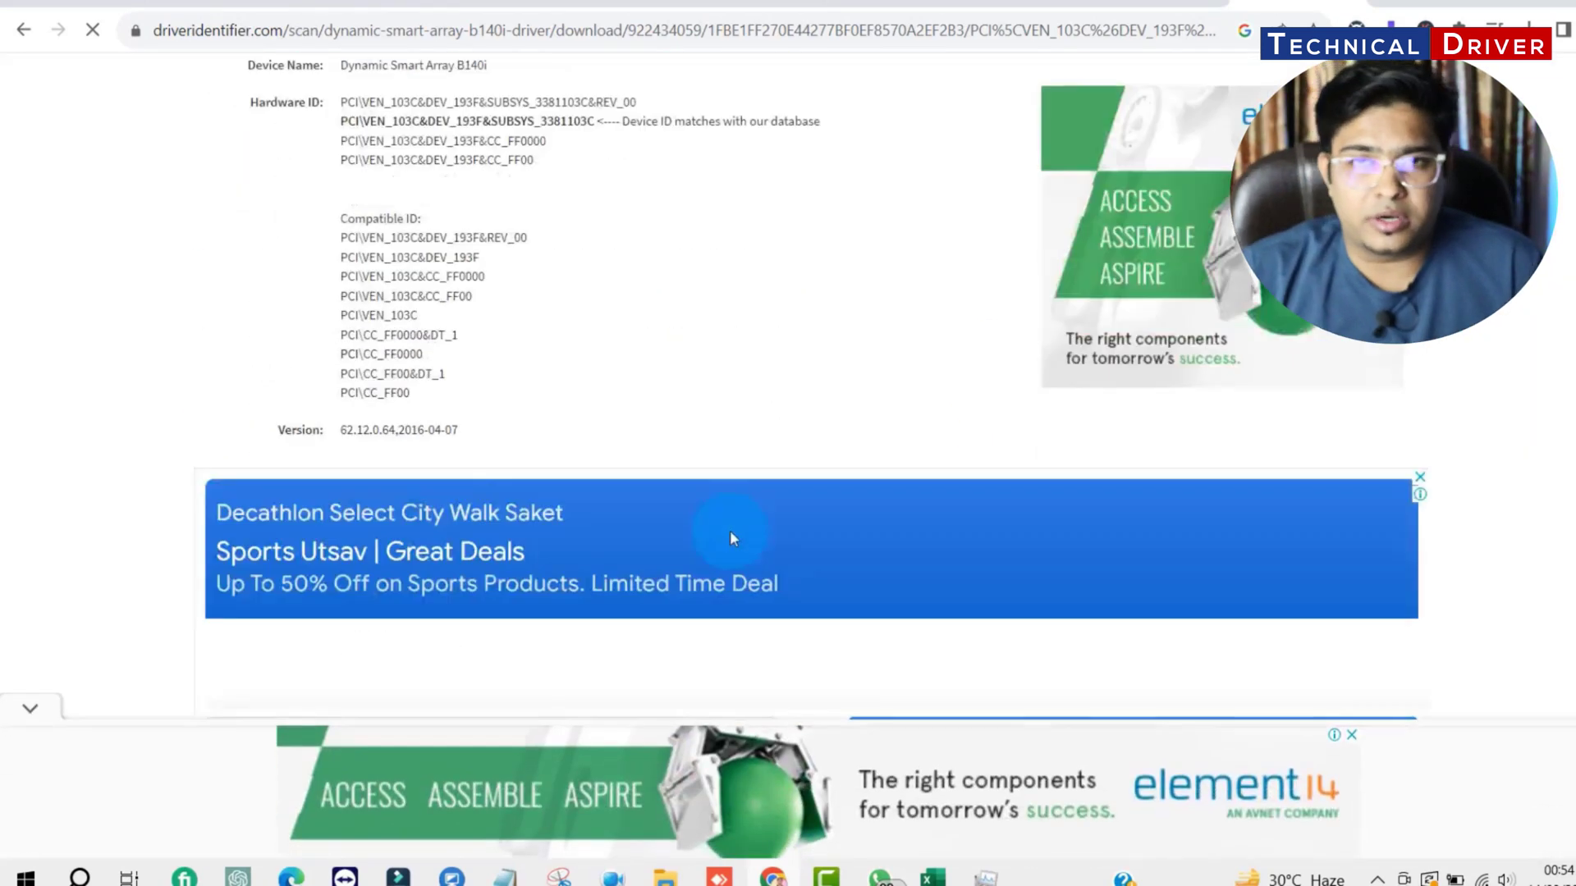
scroll(729, 533, down, 4)
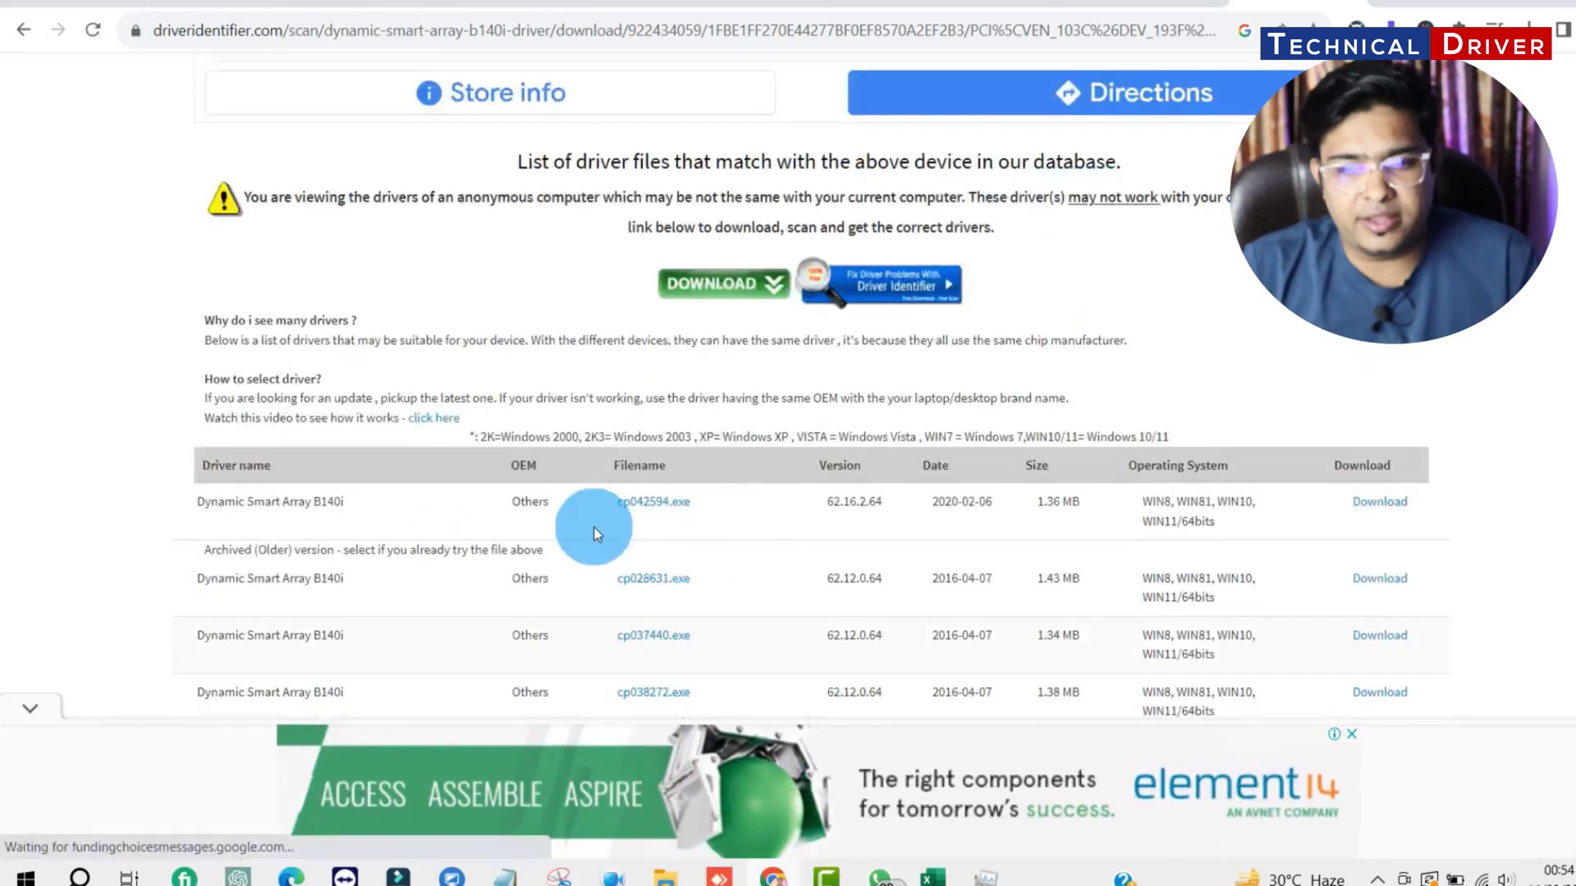
scroll(807, 534, down, 3)
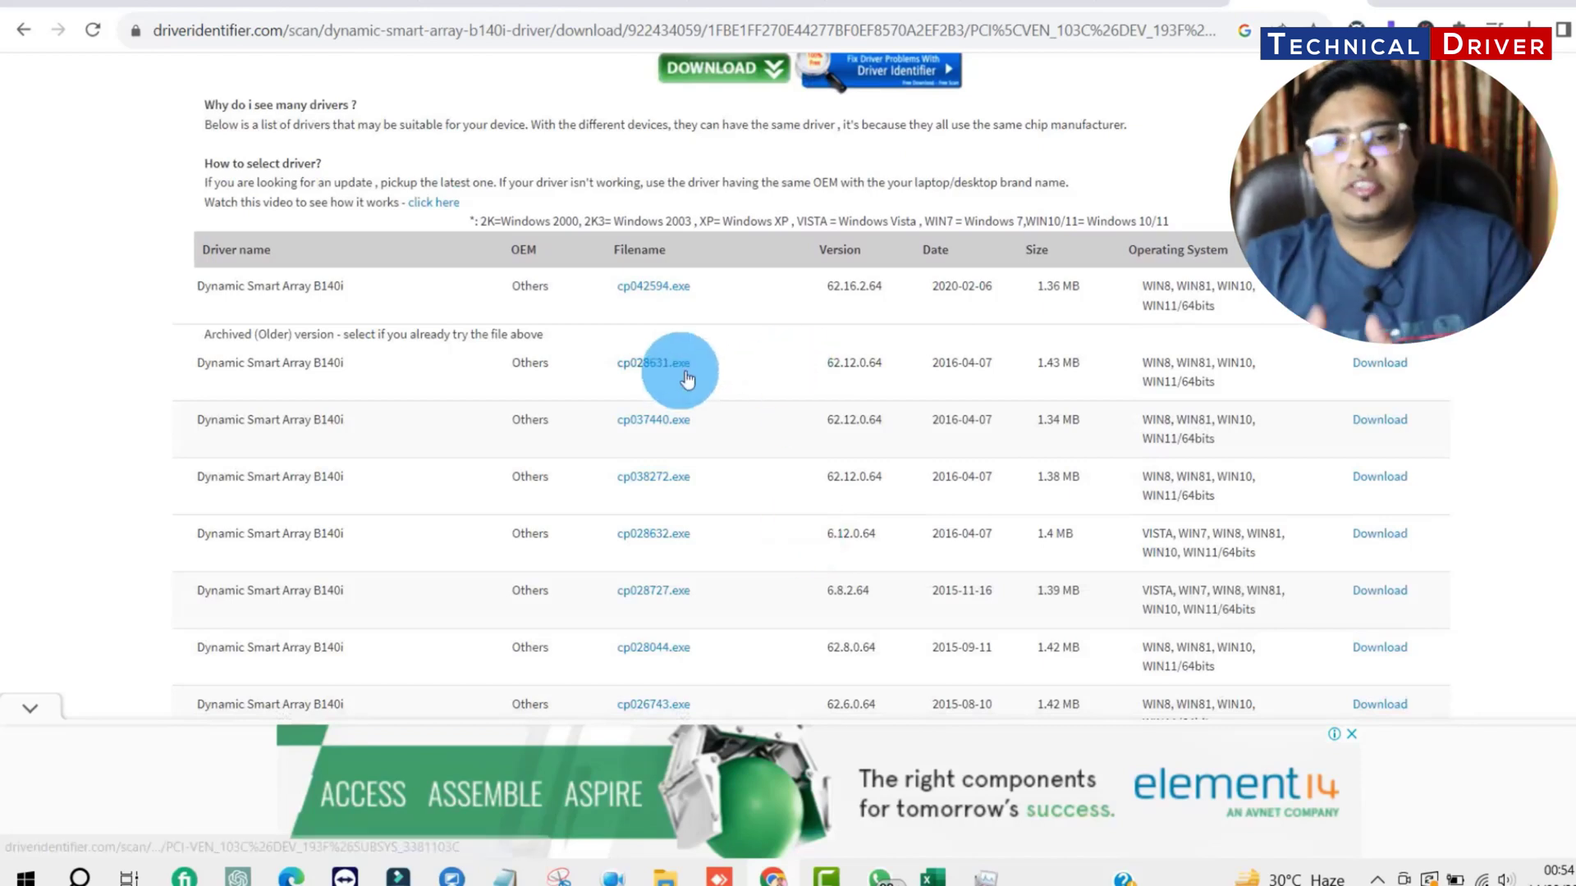
scroll(753, 452, down, 3)
scroll(752, 450, down, 3)
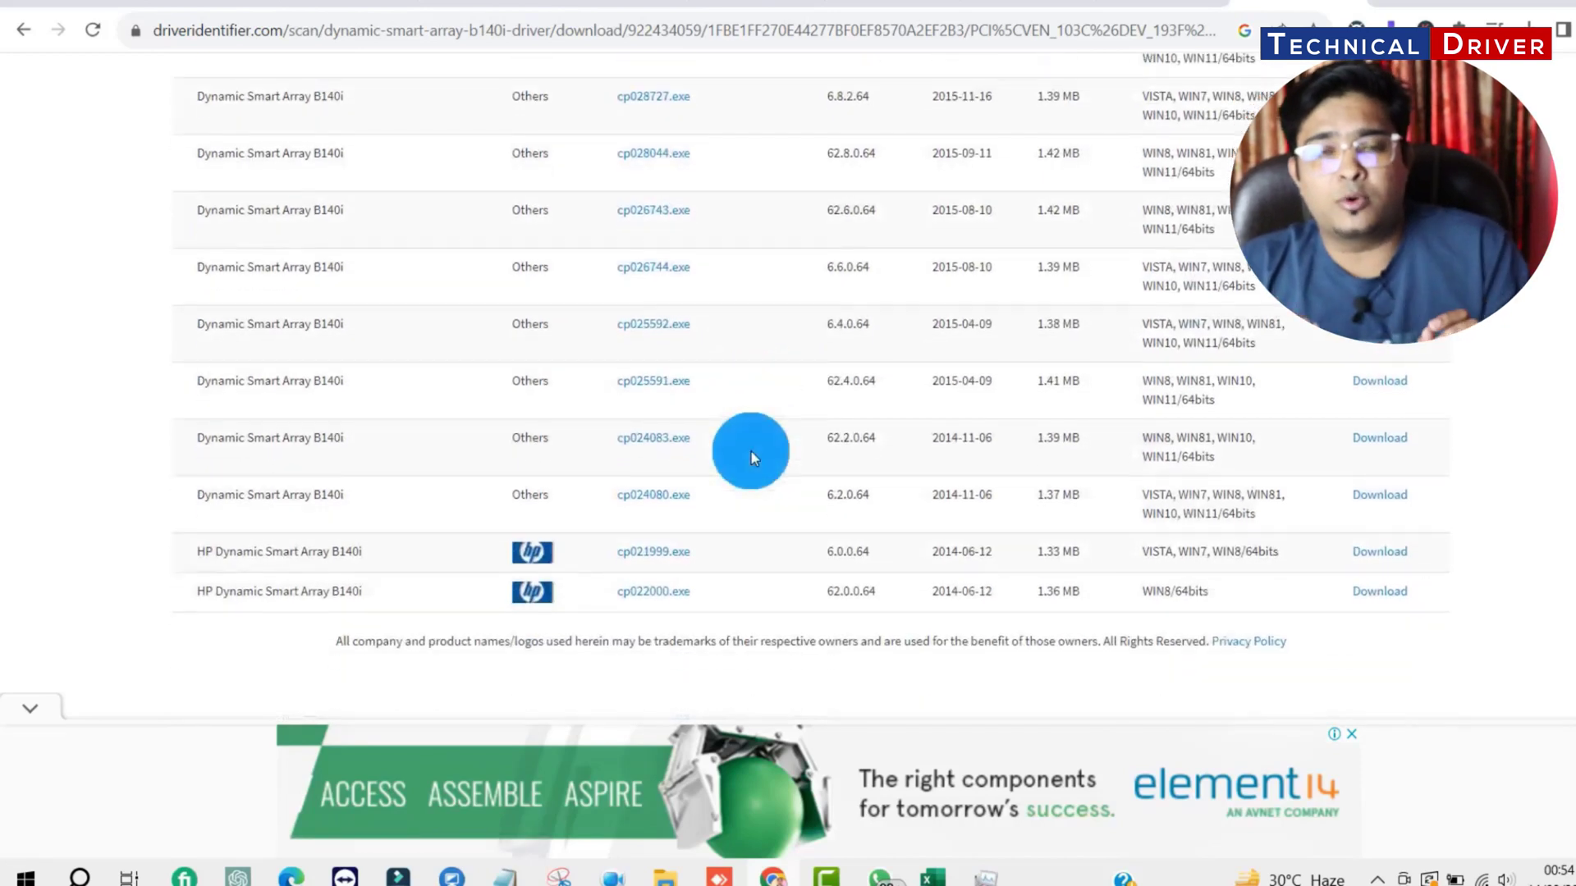
scroll(752, 452, up, 6)
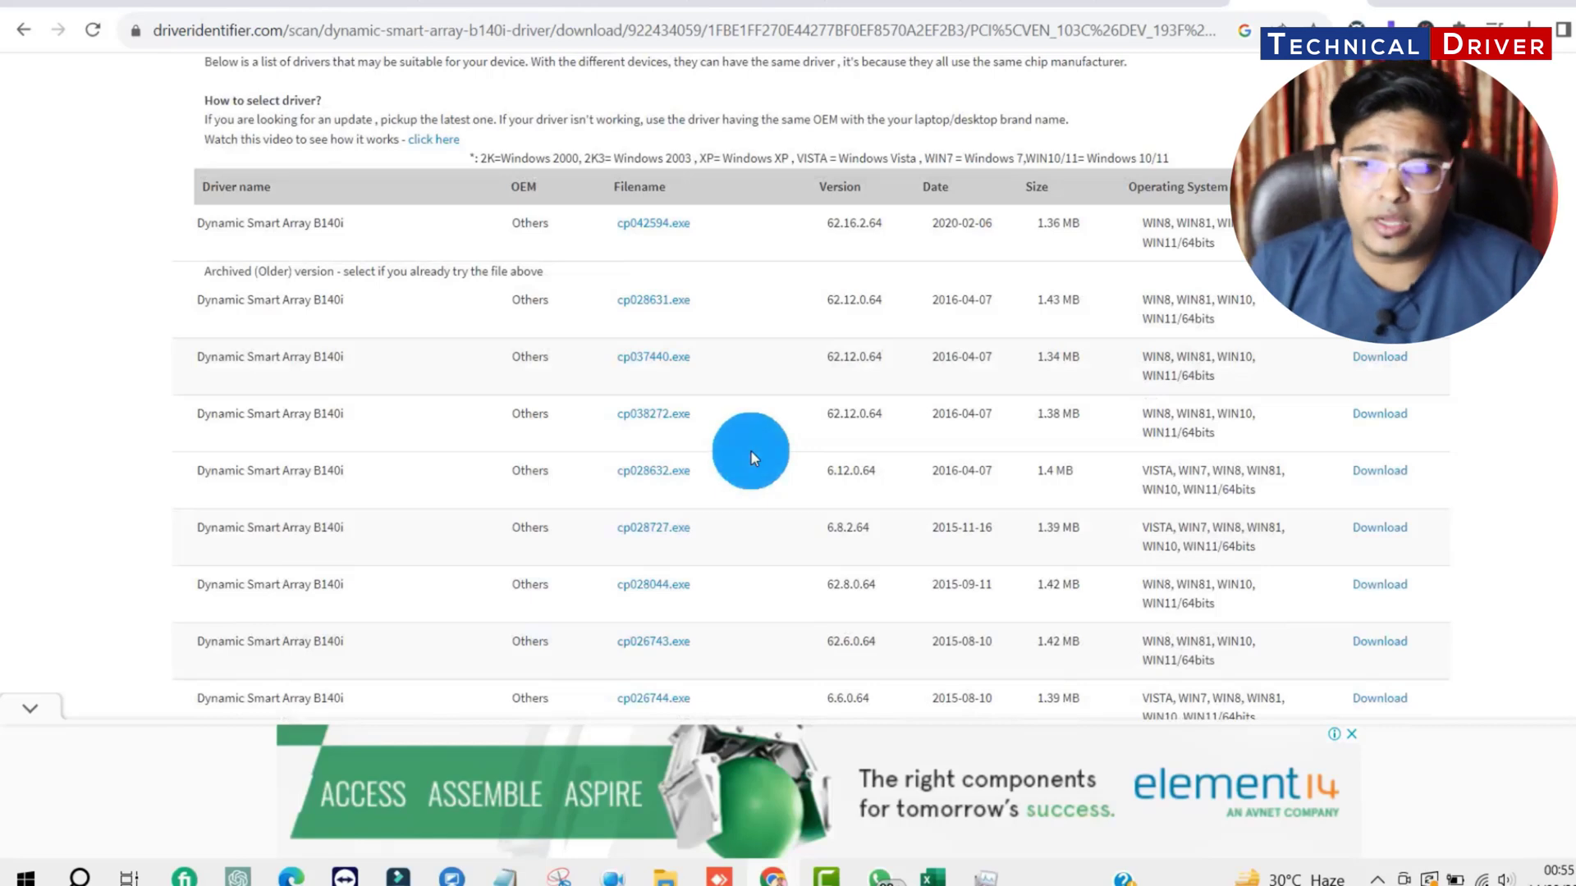
scroll(750, 450, down, 4)
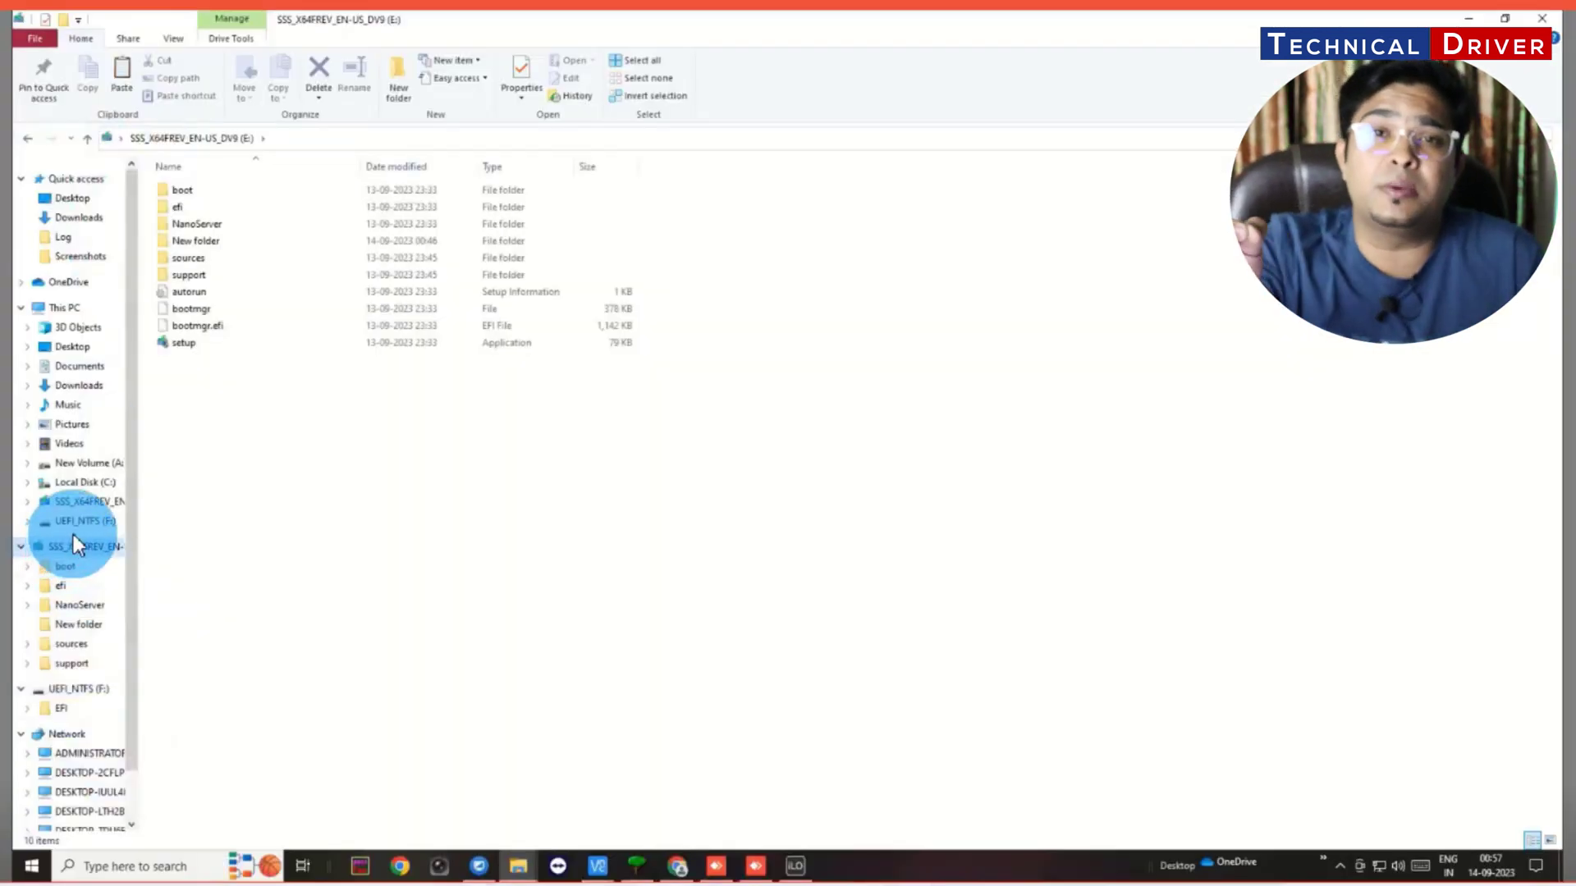
- In File Explorer, run cp042594 from New folder on the SSS_X64FREV_EN-US_DV9 (E:) USB drive and allow it to make changes
click(186, 240)
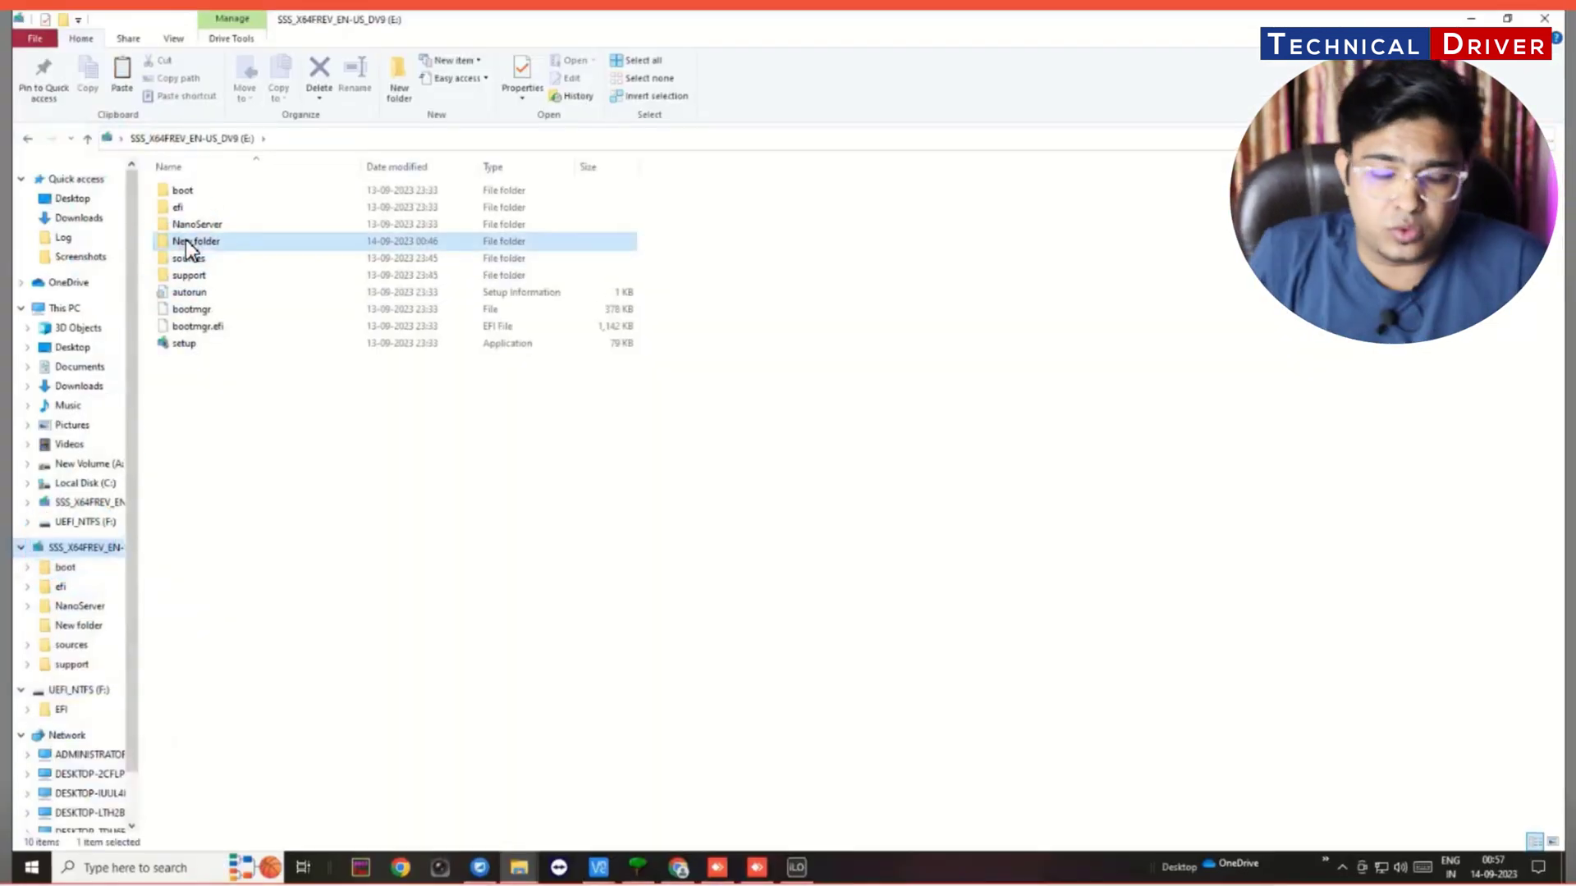
double_click(435, 419)
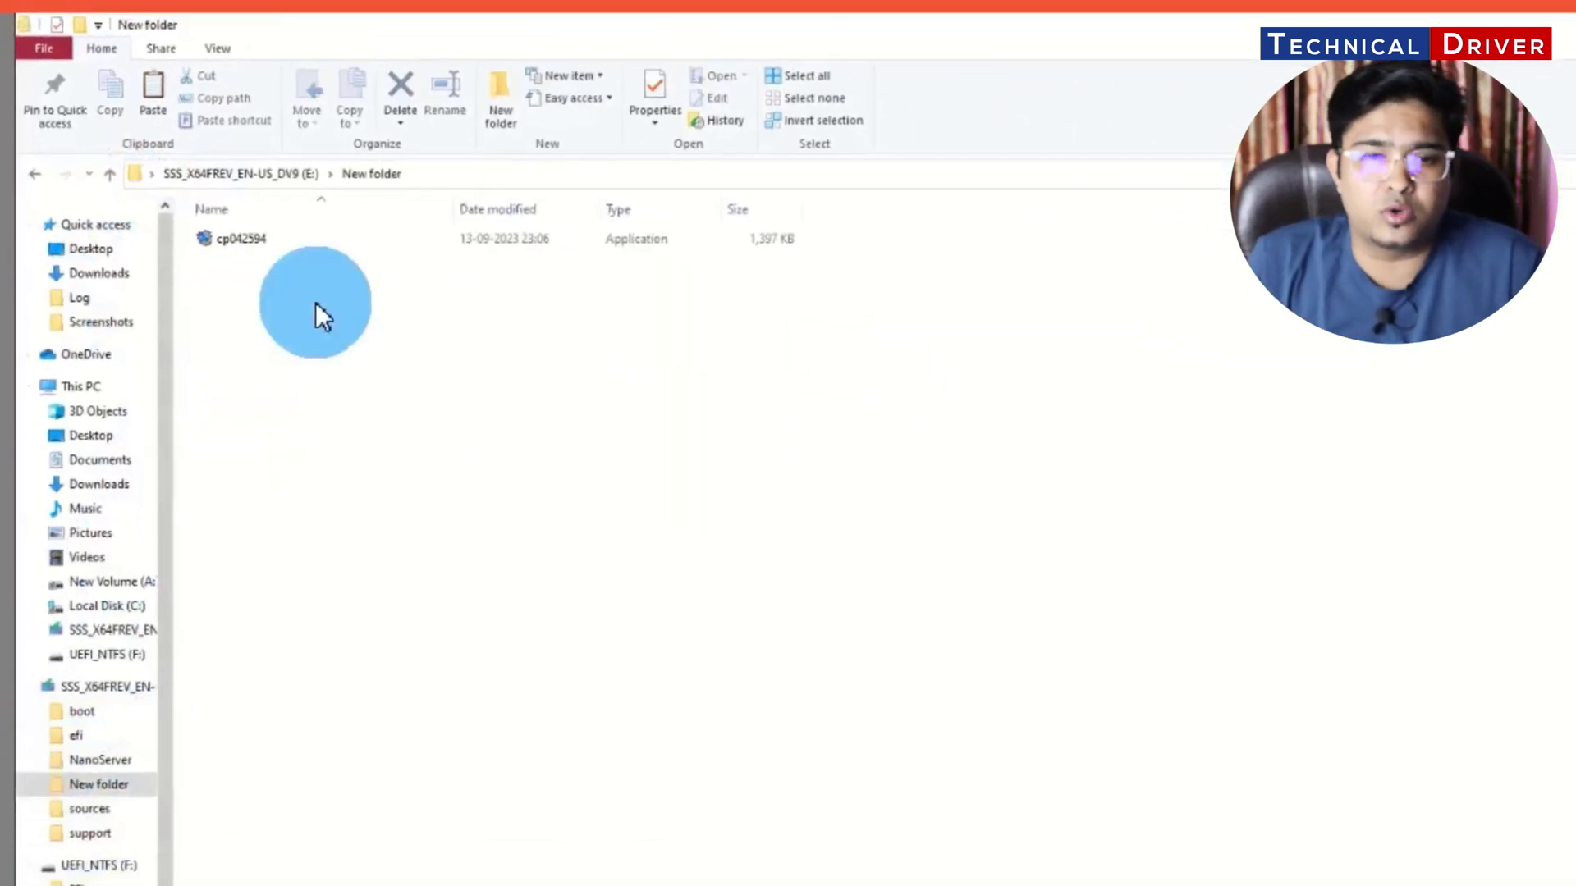
click(256, 222)
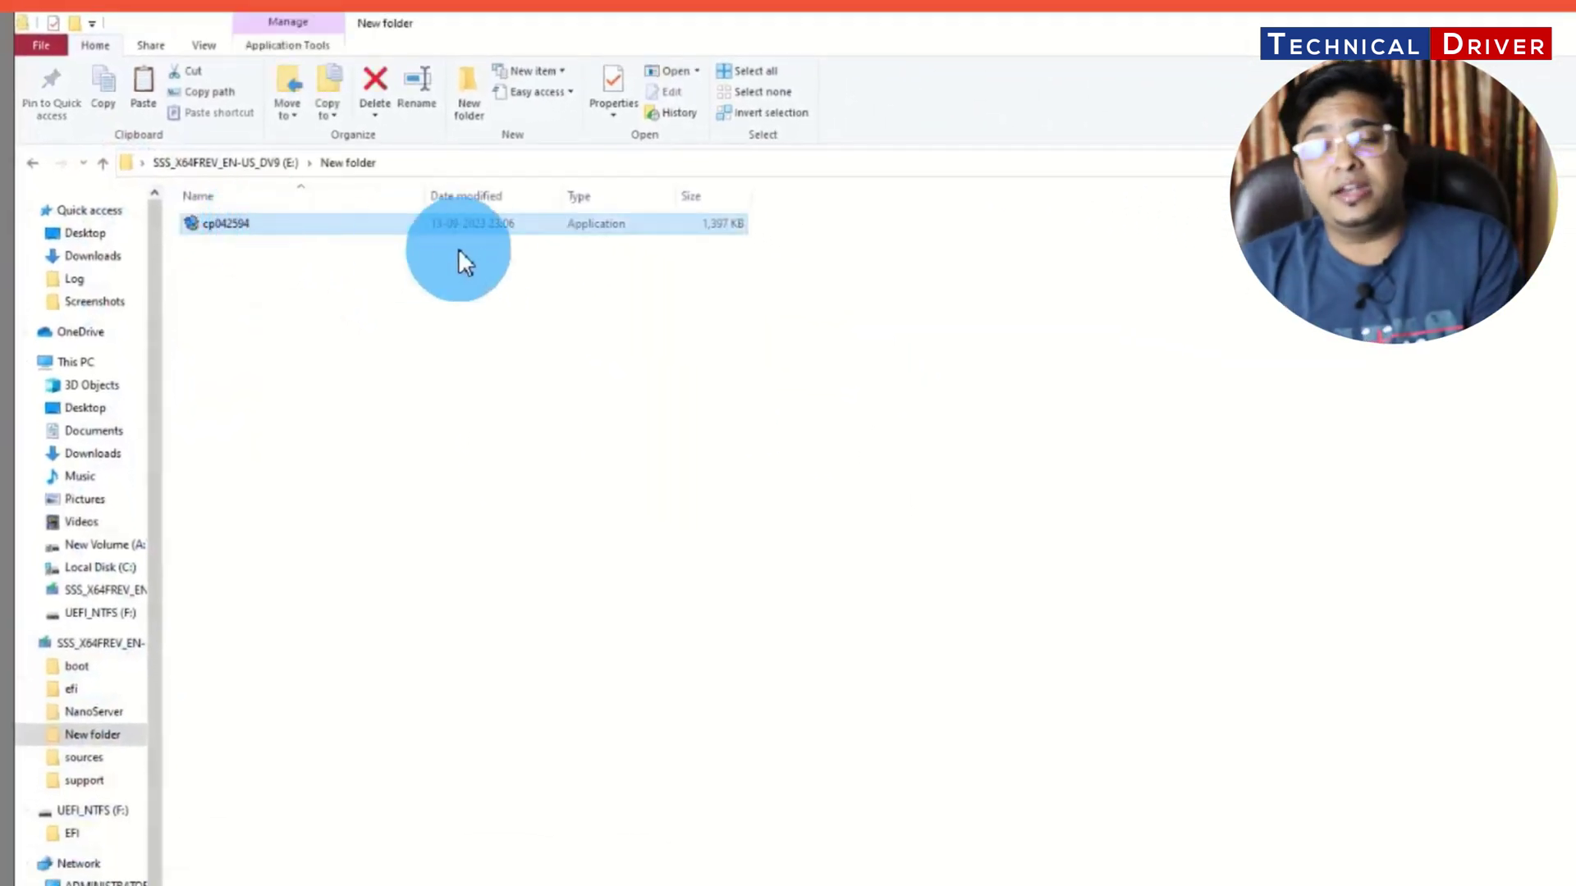
key(Return)
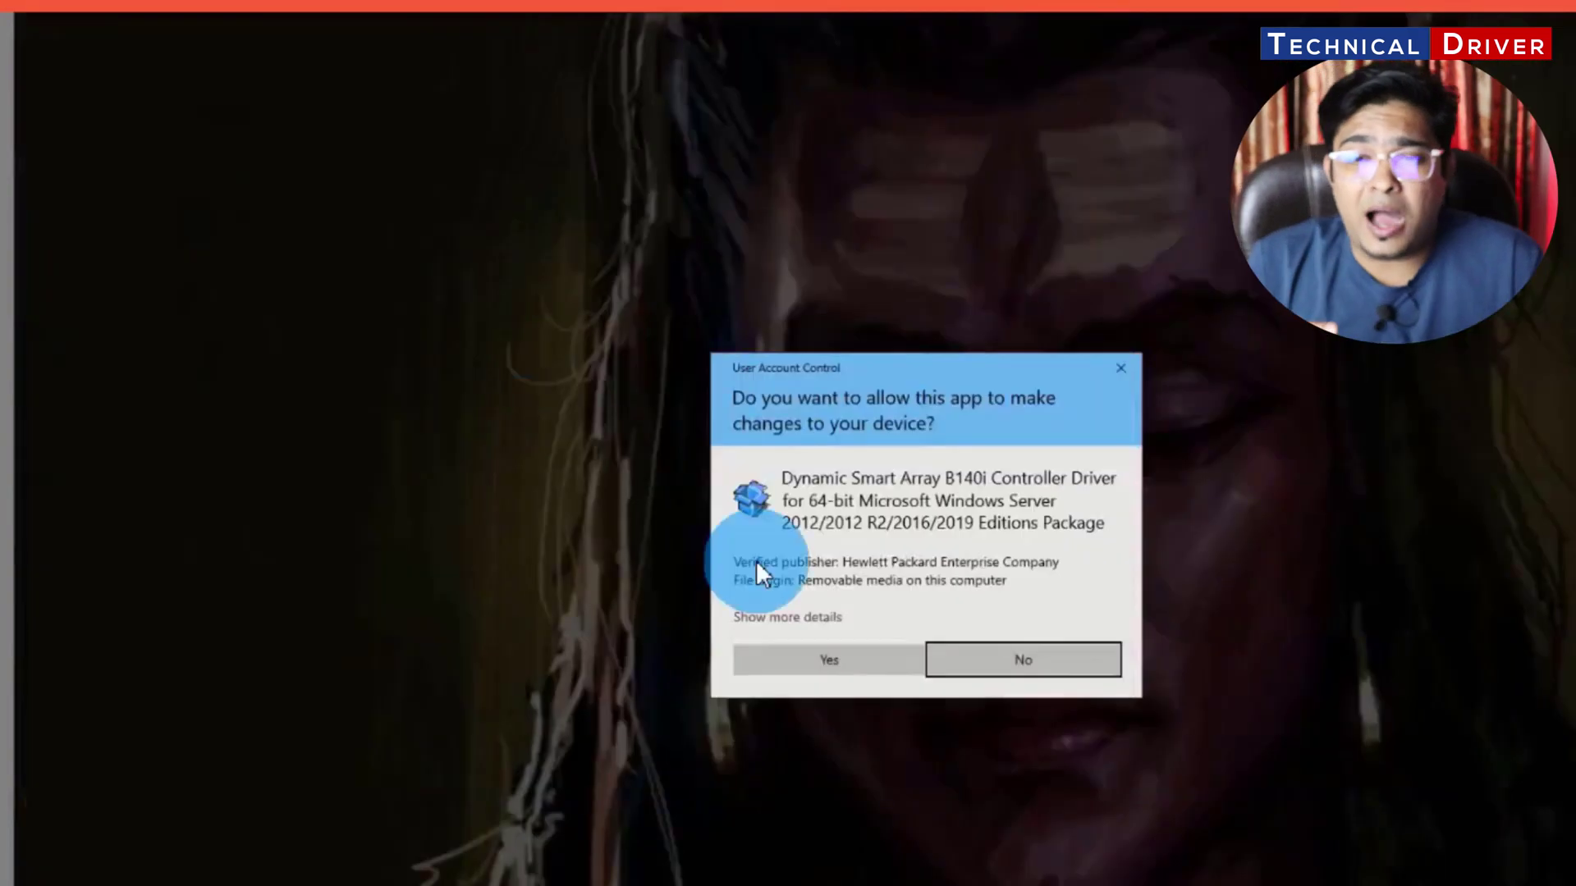
click(789, 663)
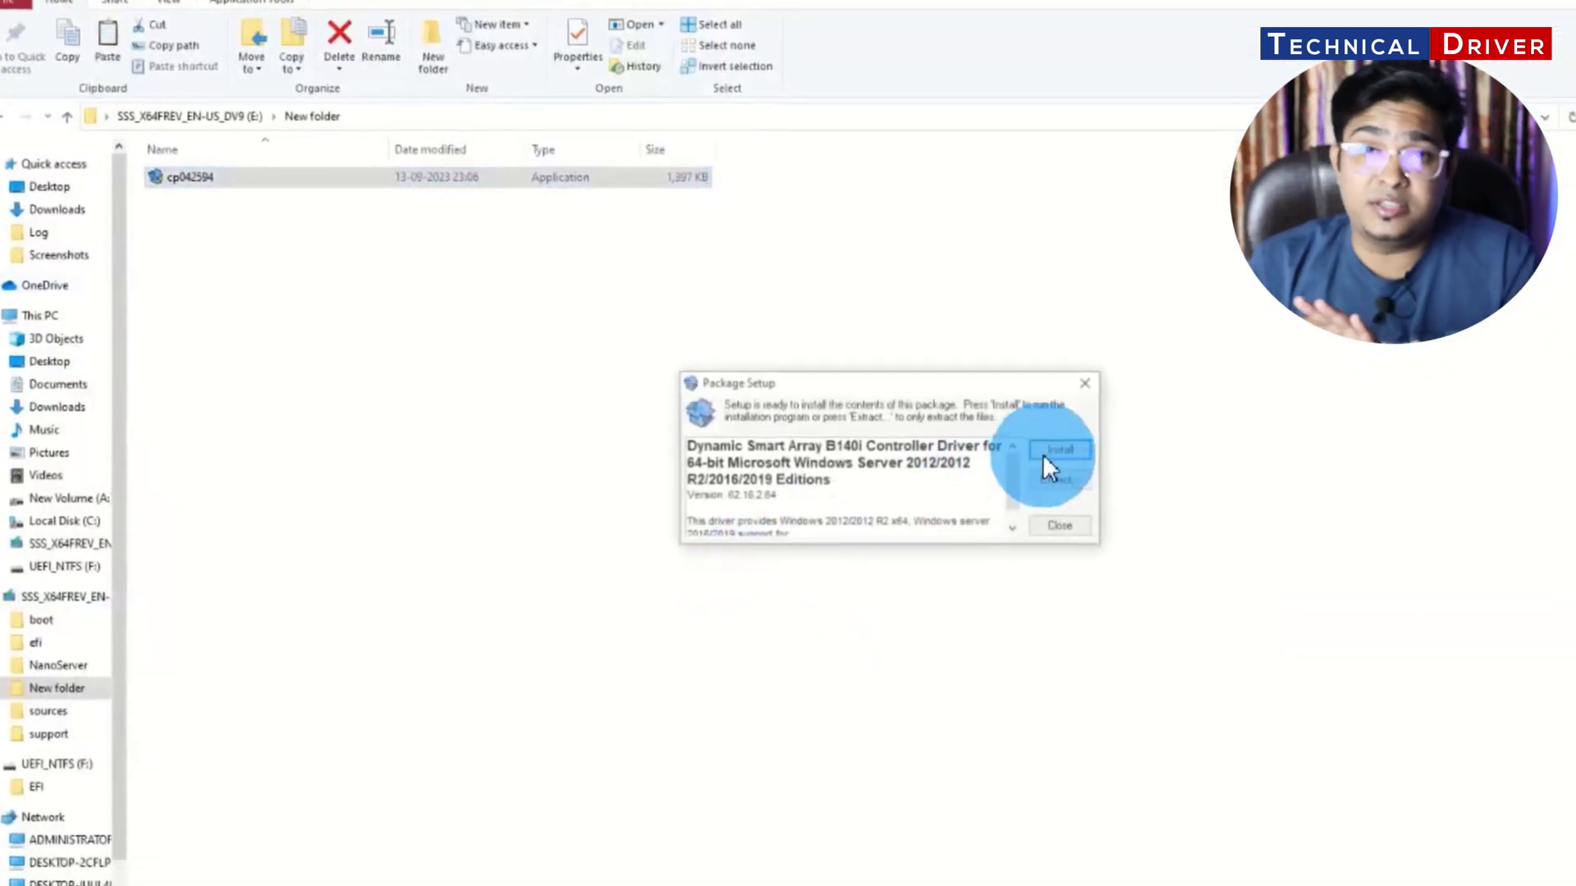
- Extract the B140i driver package into New folder on the USB drive and close the package setup
click(1095, 525)
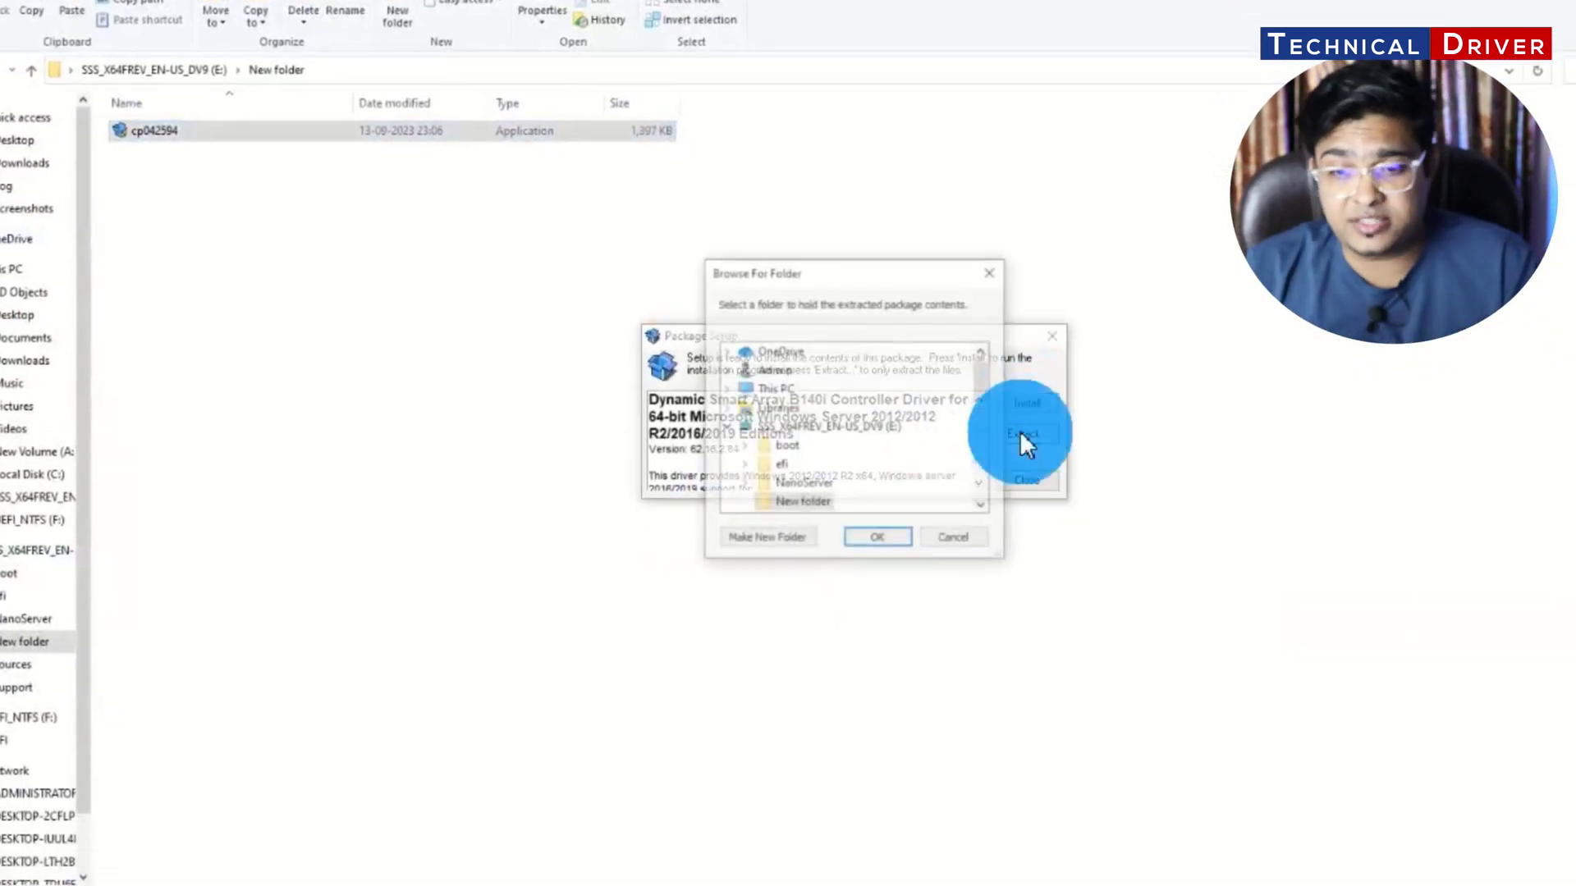
click(868, 537)
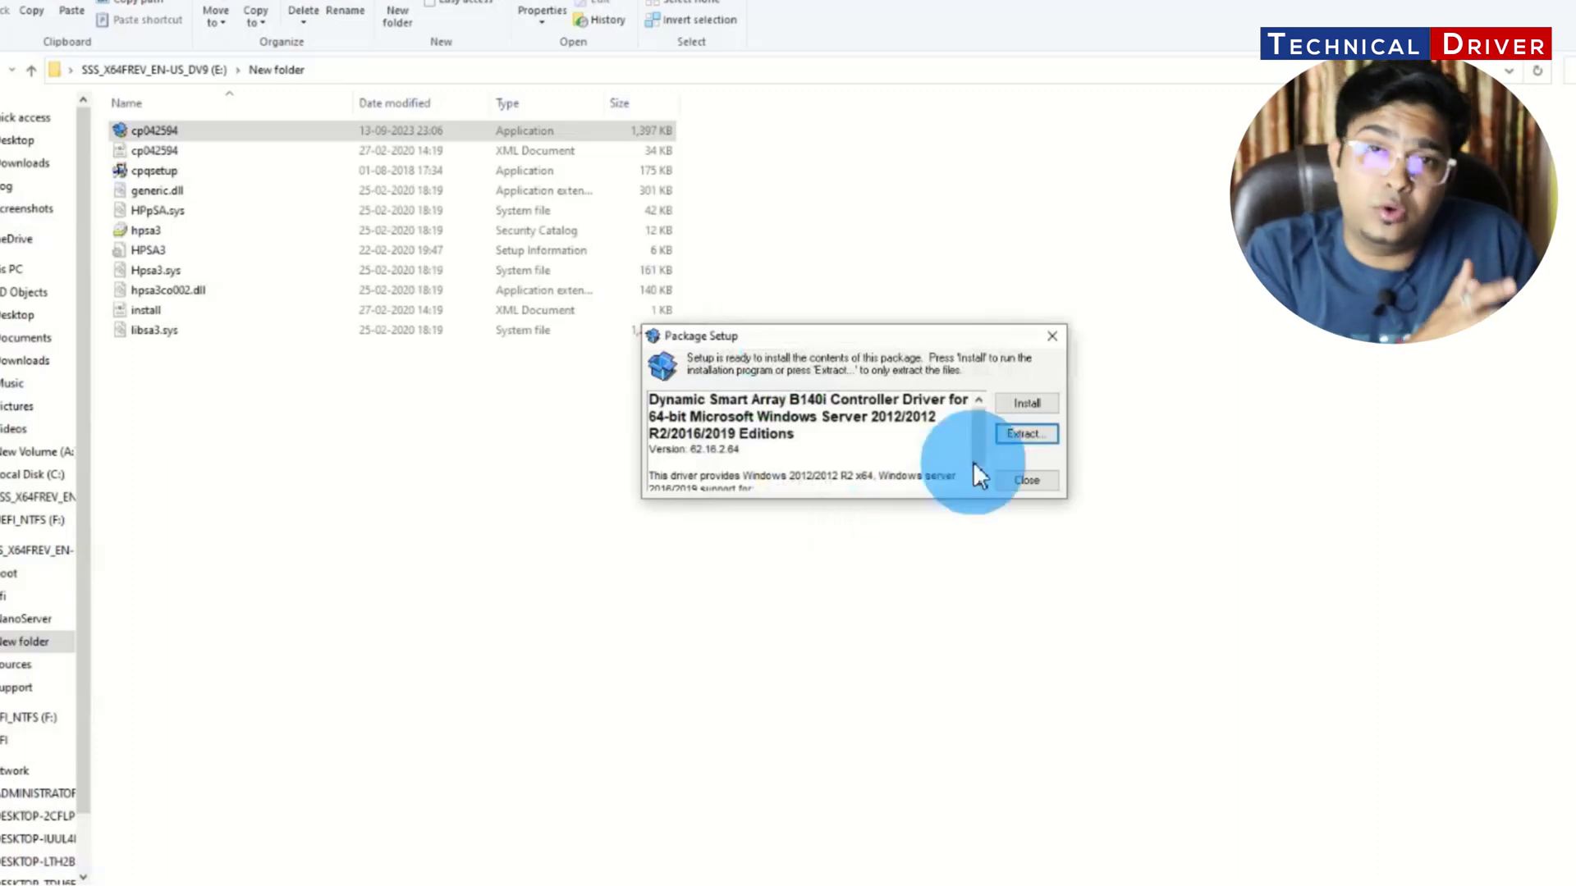
click(1023, 483)
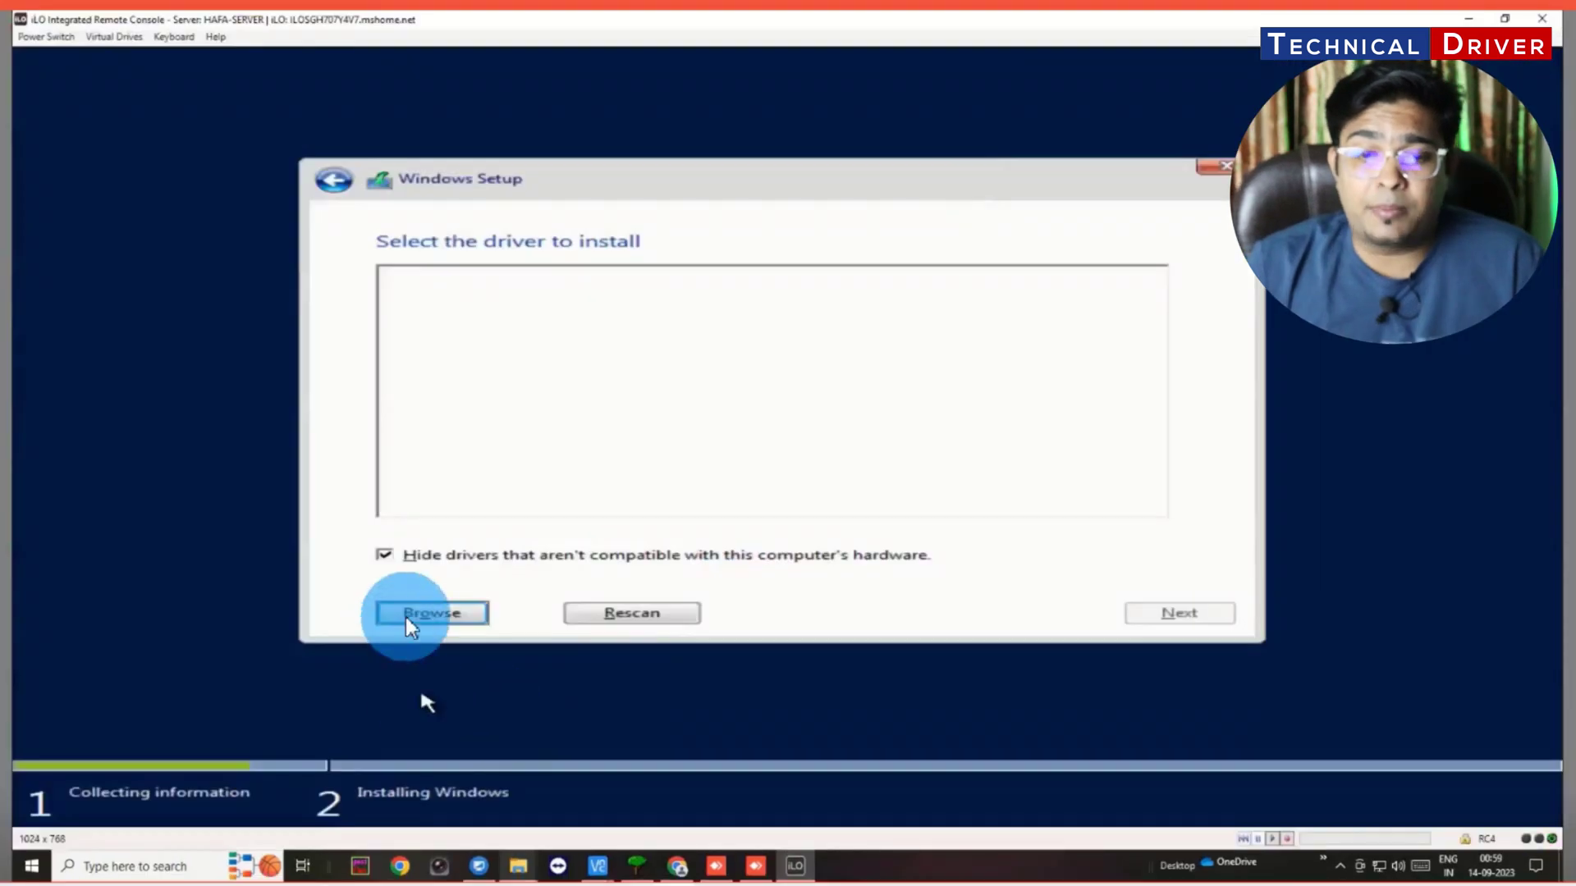
- In the iLO remote console's Windows Setup, browse for the driver to New folder on the SSS_X64FREV_EN-US_DV9 (C:) drive
click(409, 613)
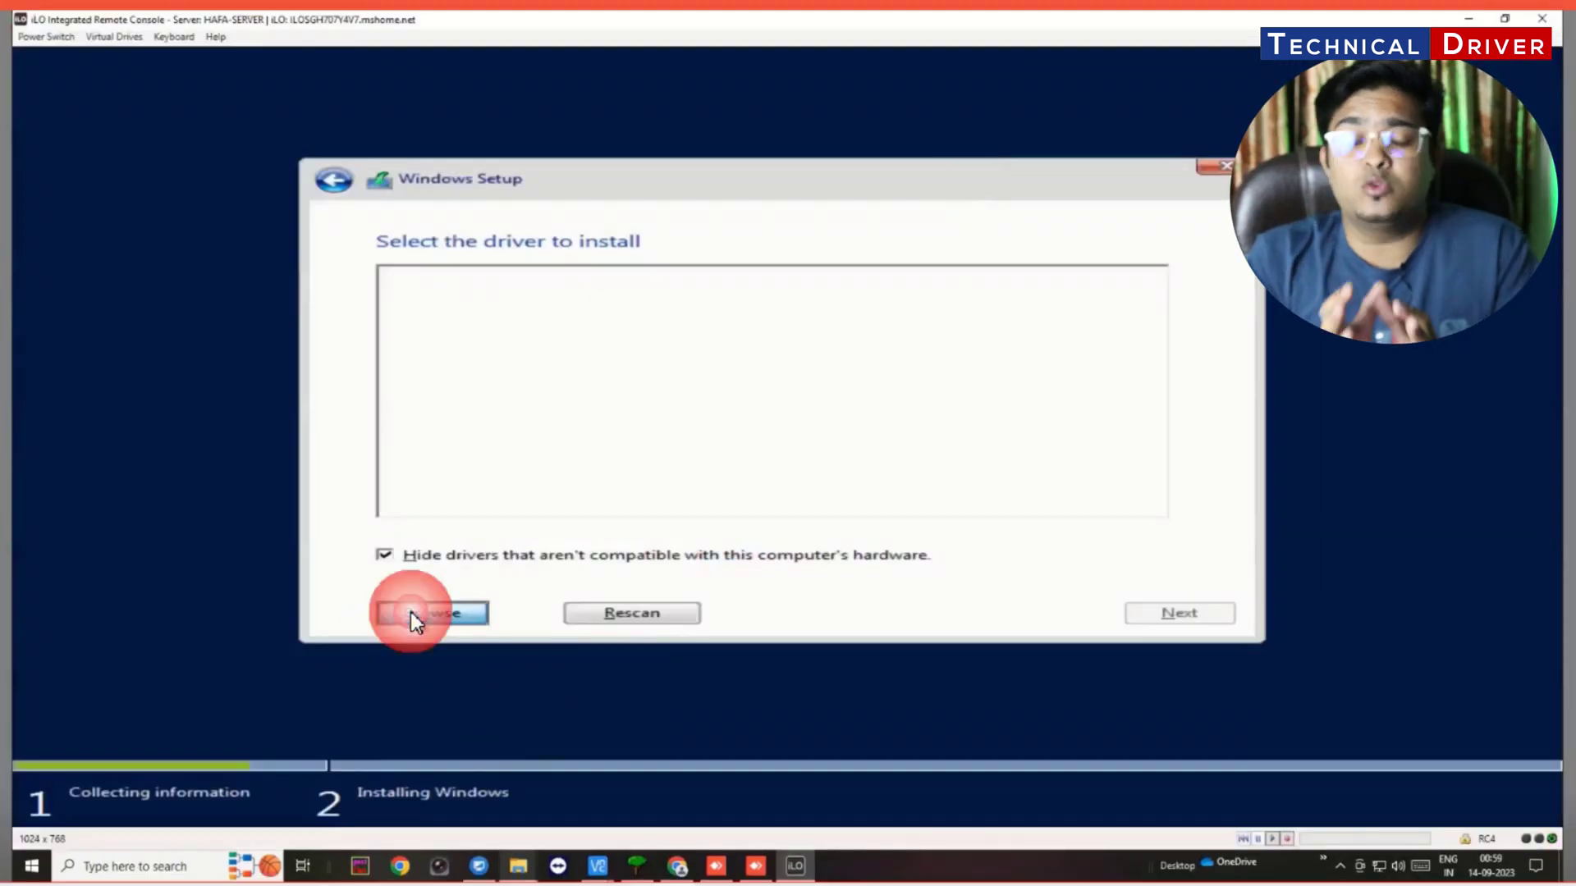
click(674, 494)
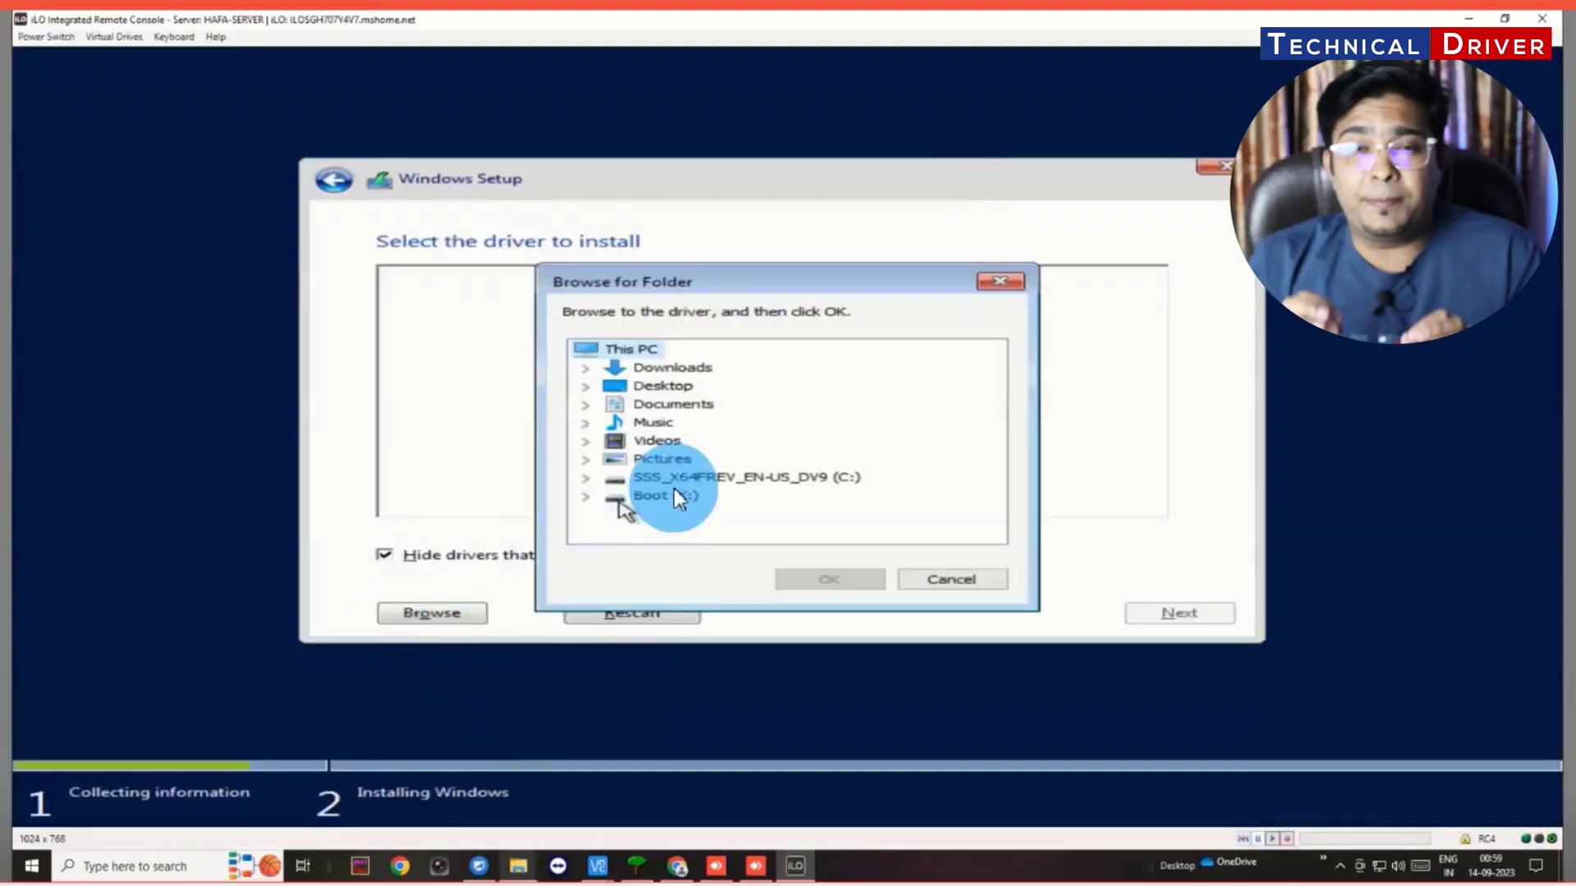
click(659, 478)
double_click(659, 477)
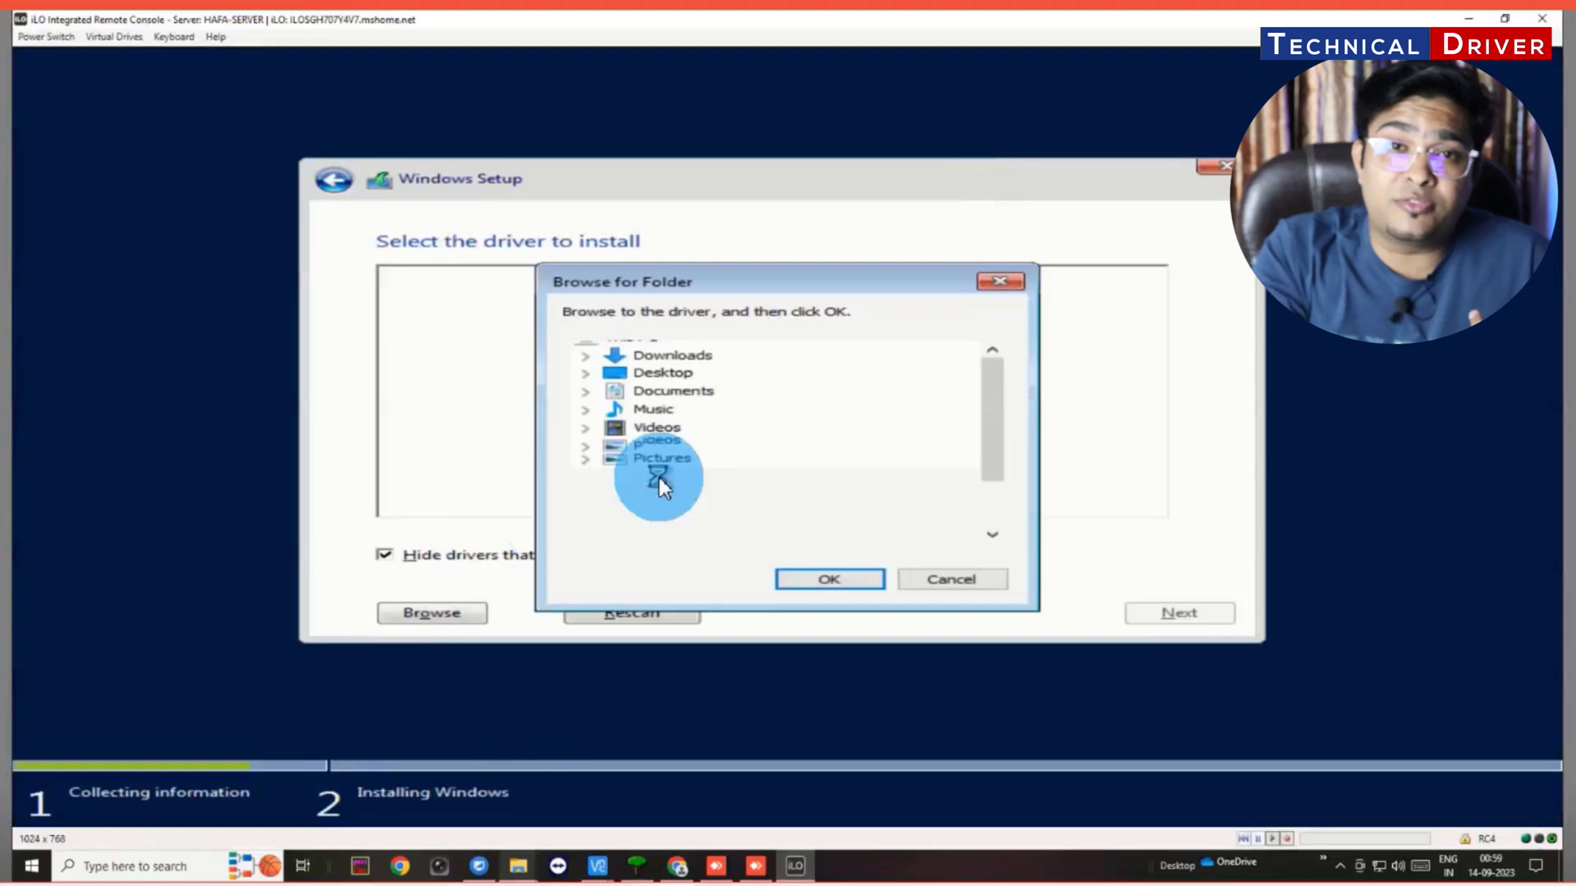
drag(985, 467, 666, 520)
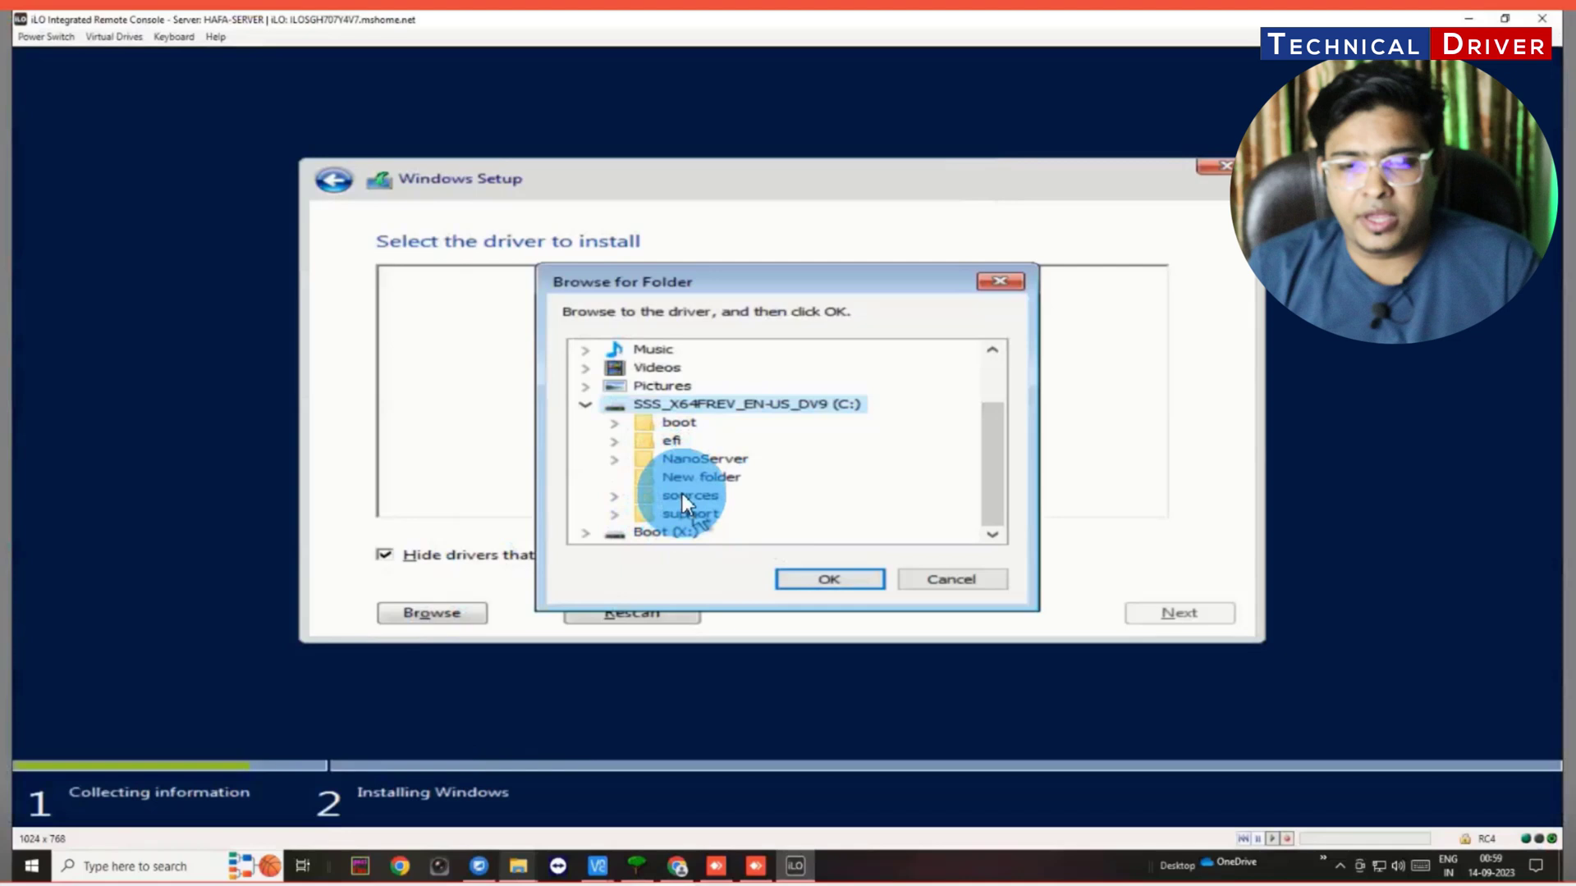
click(684, 483)
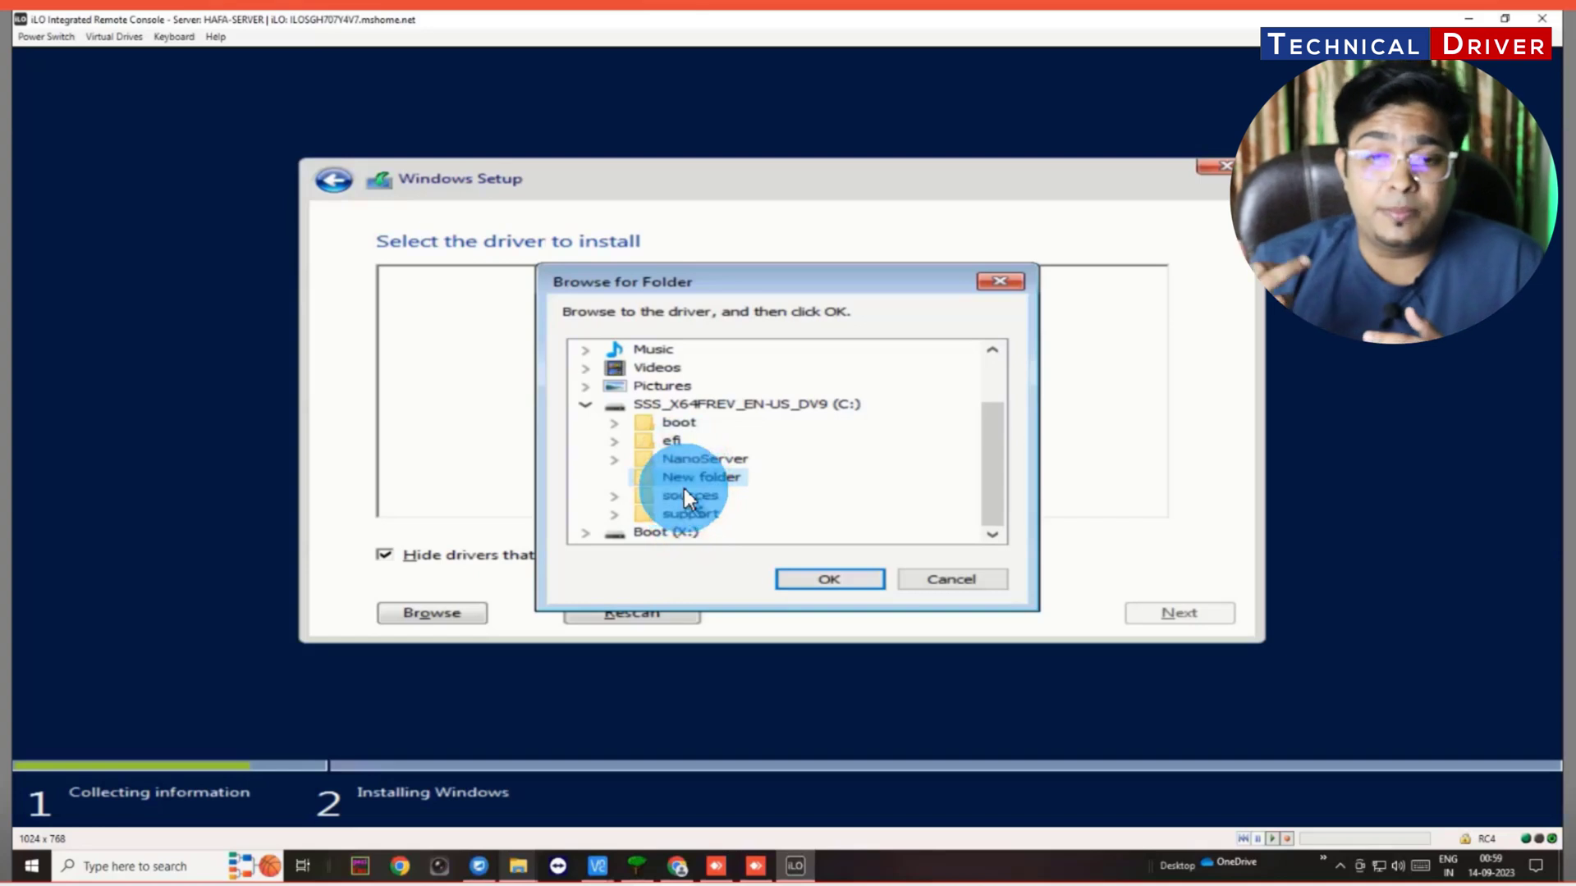
- Look through the folders on the Boot (X:) drive in the driver folder browser
click(583, 406)
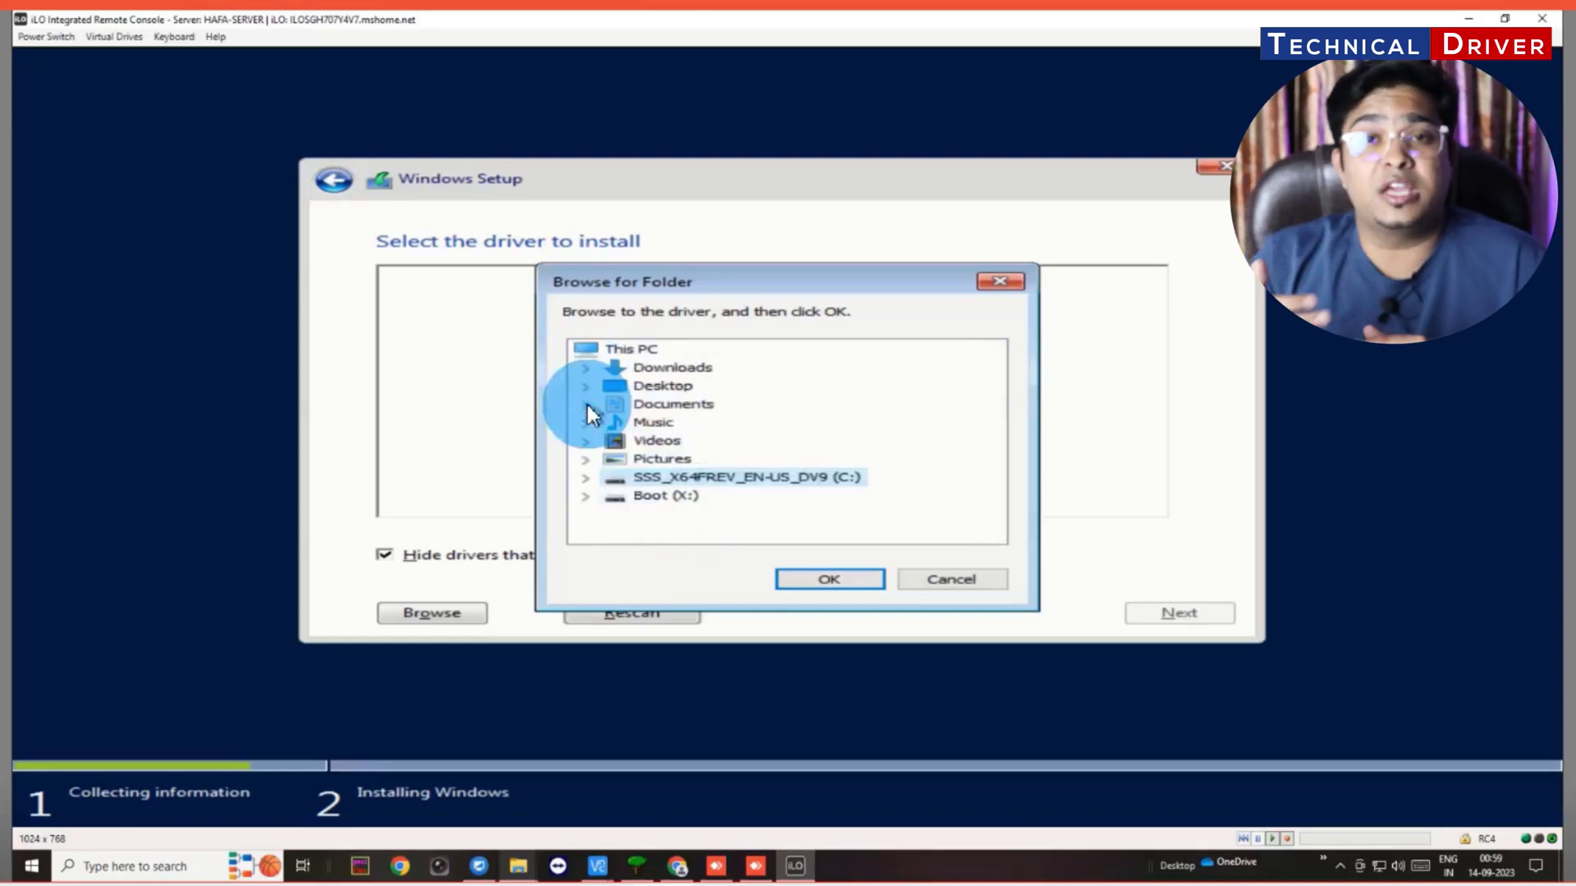
click(590, 494)
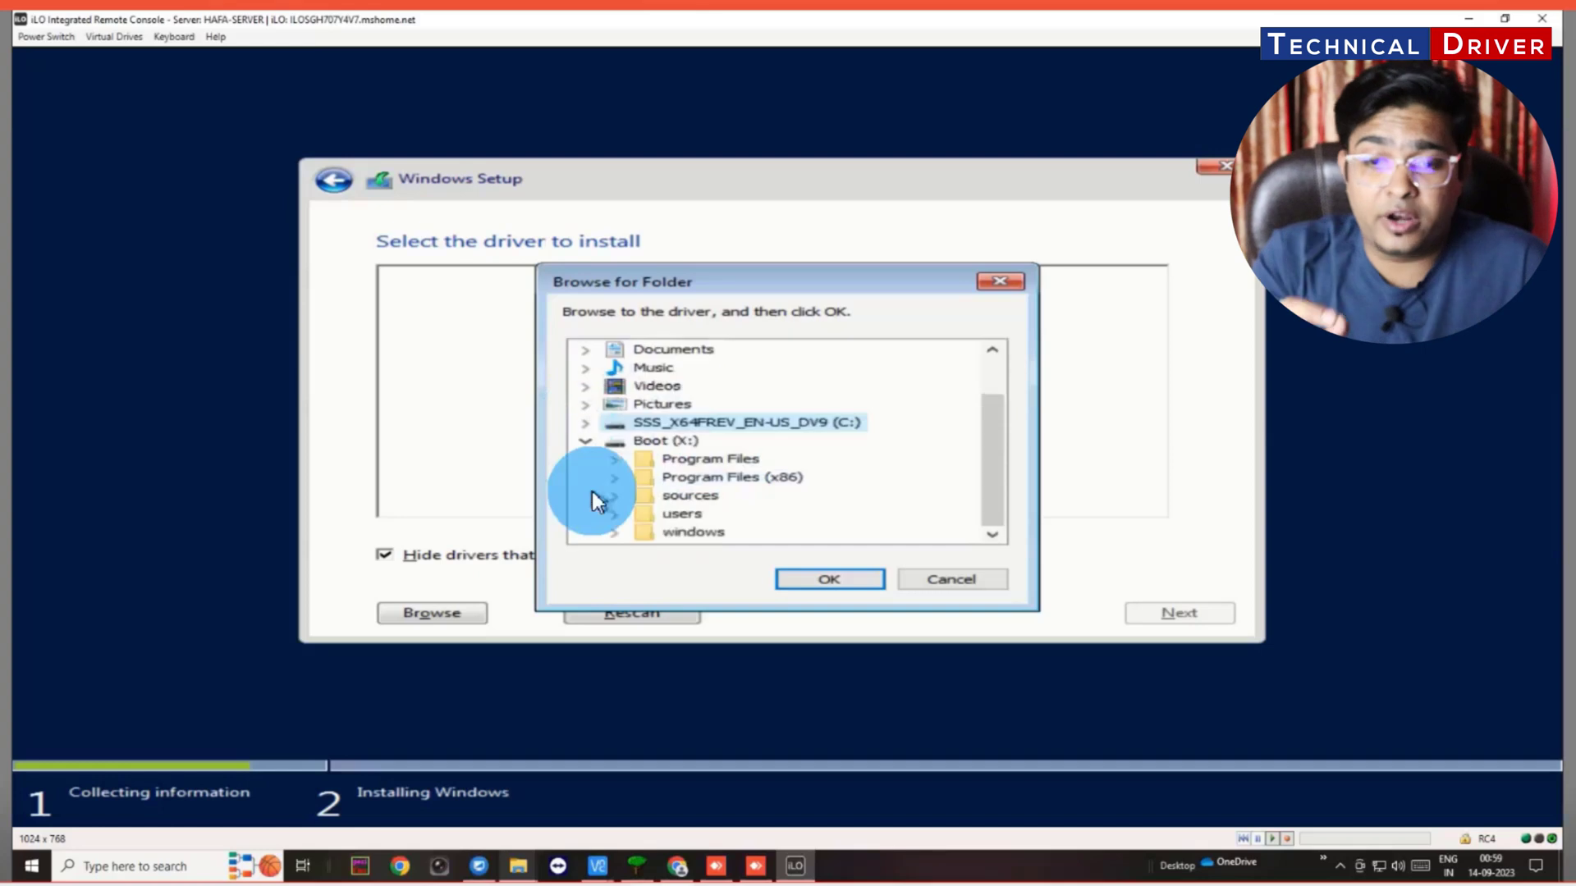
click(591, 439)
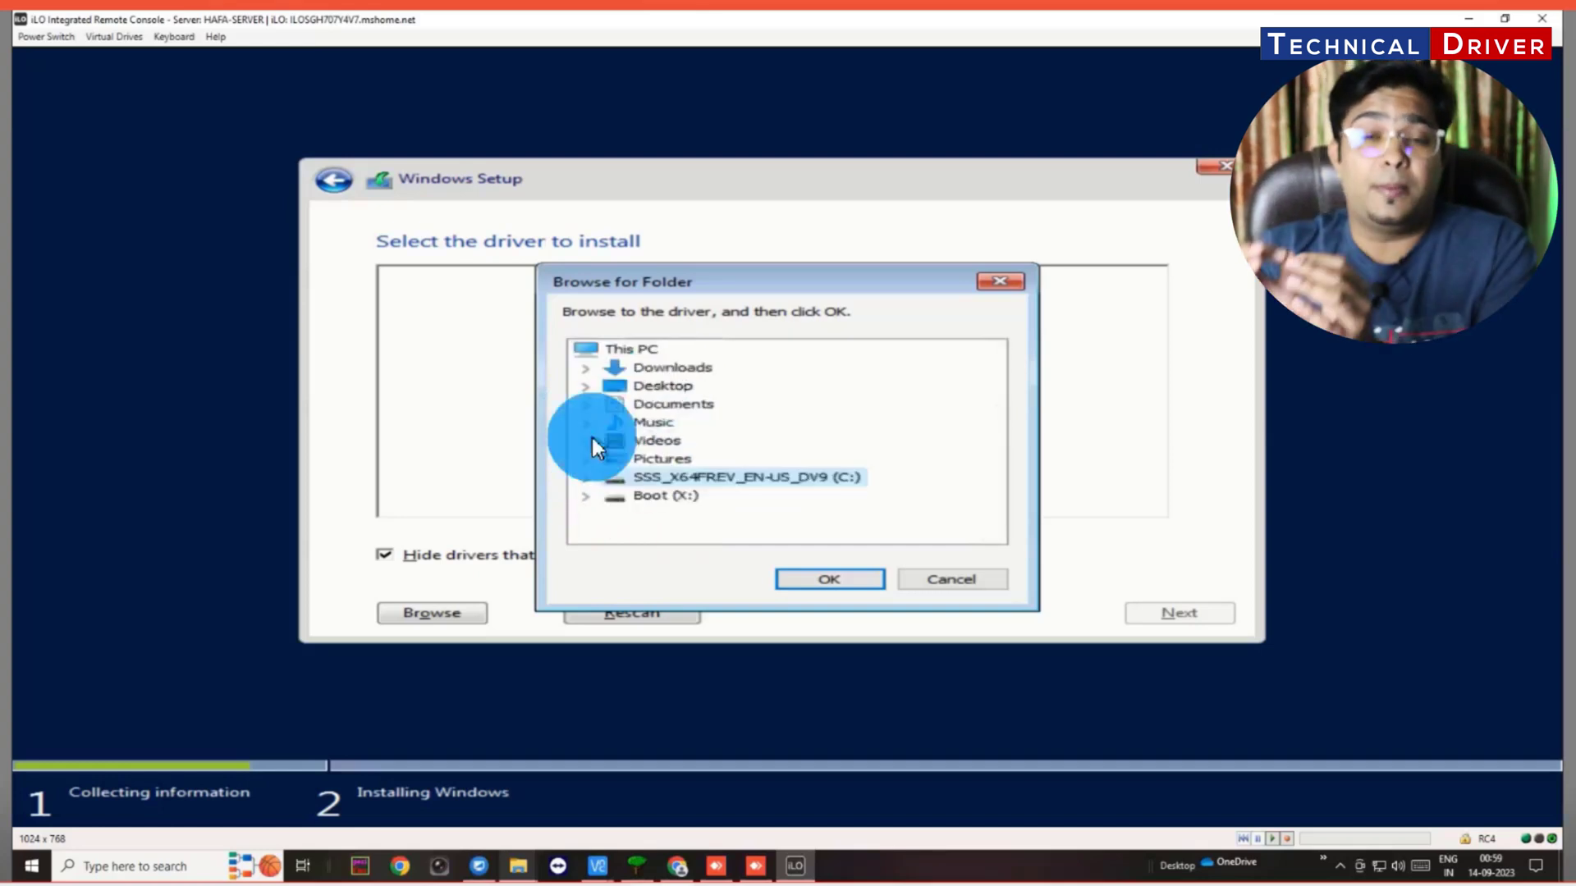
- Choose New folder on the SSS_X64FREV_EN-US_DV9 (C:) drive as driver source and install the Dynamic Smart Array B140i driver from HPSA3.inf
double_click(657, 478)
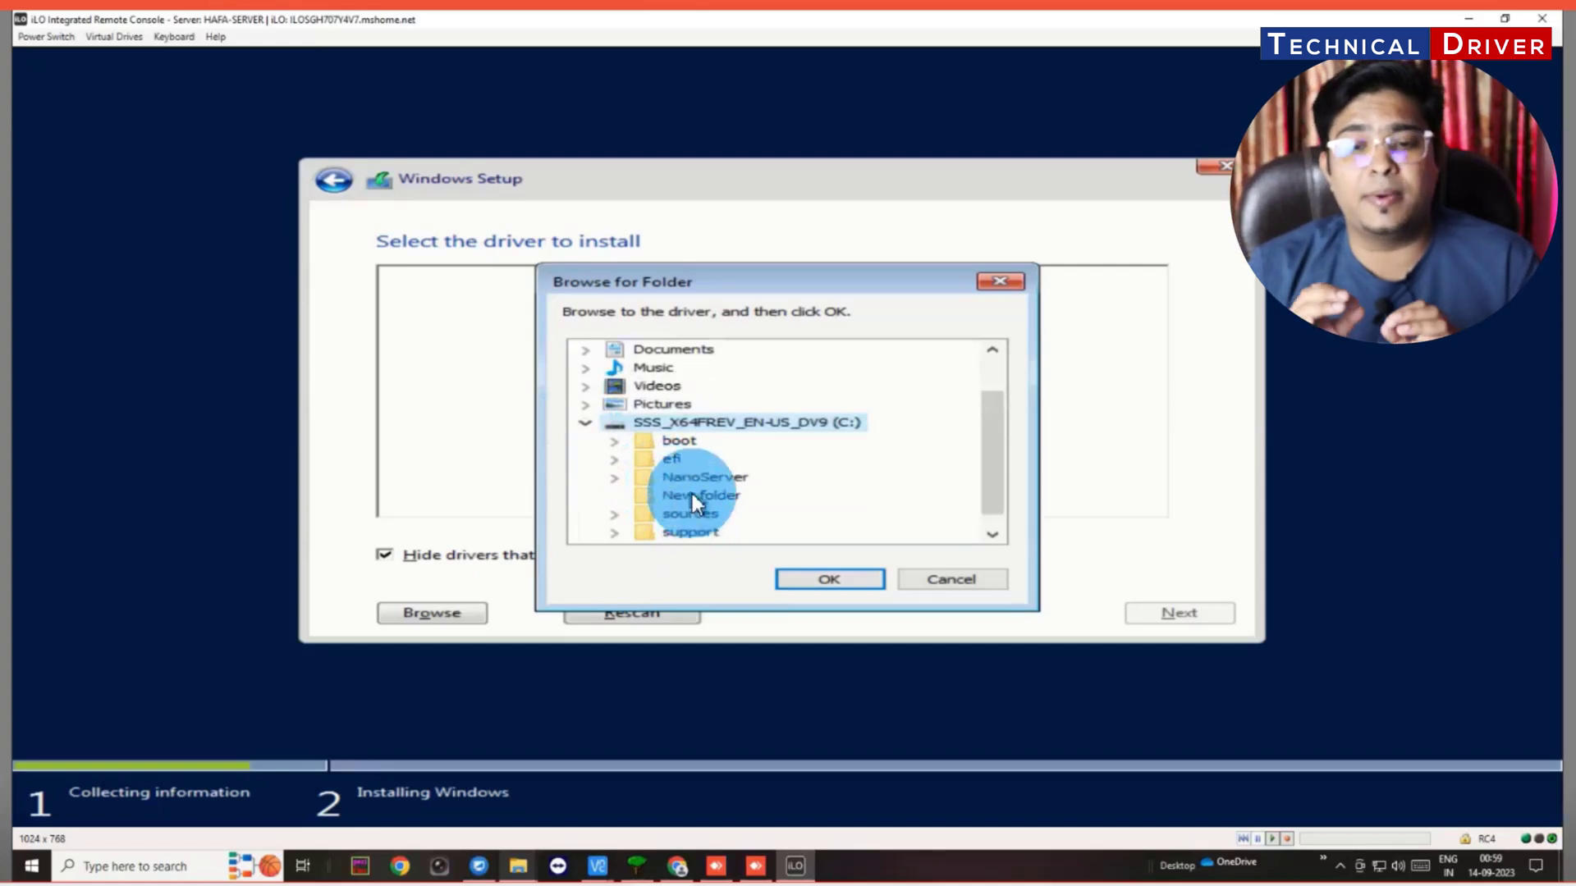
click(691, 494)
click(829, 580)
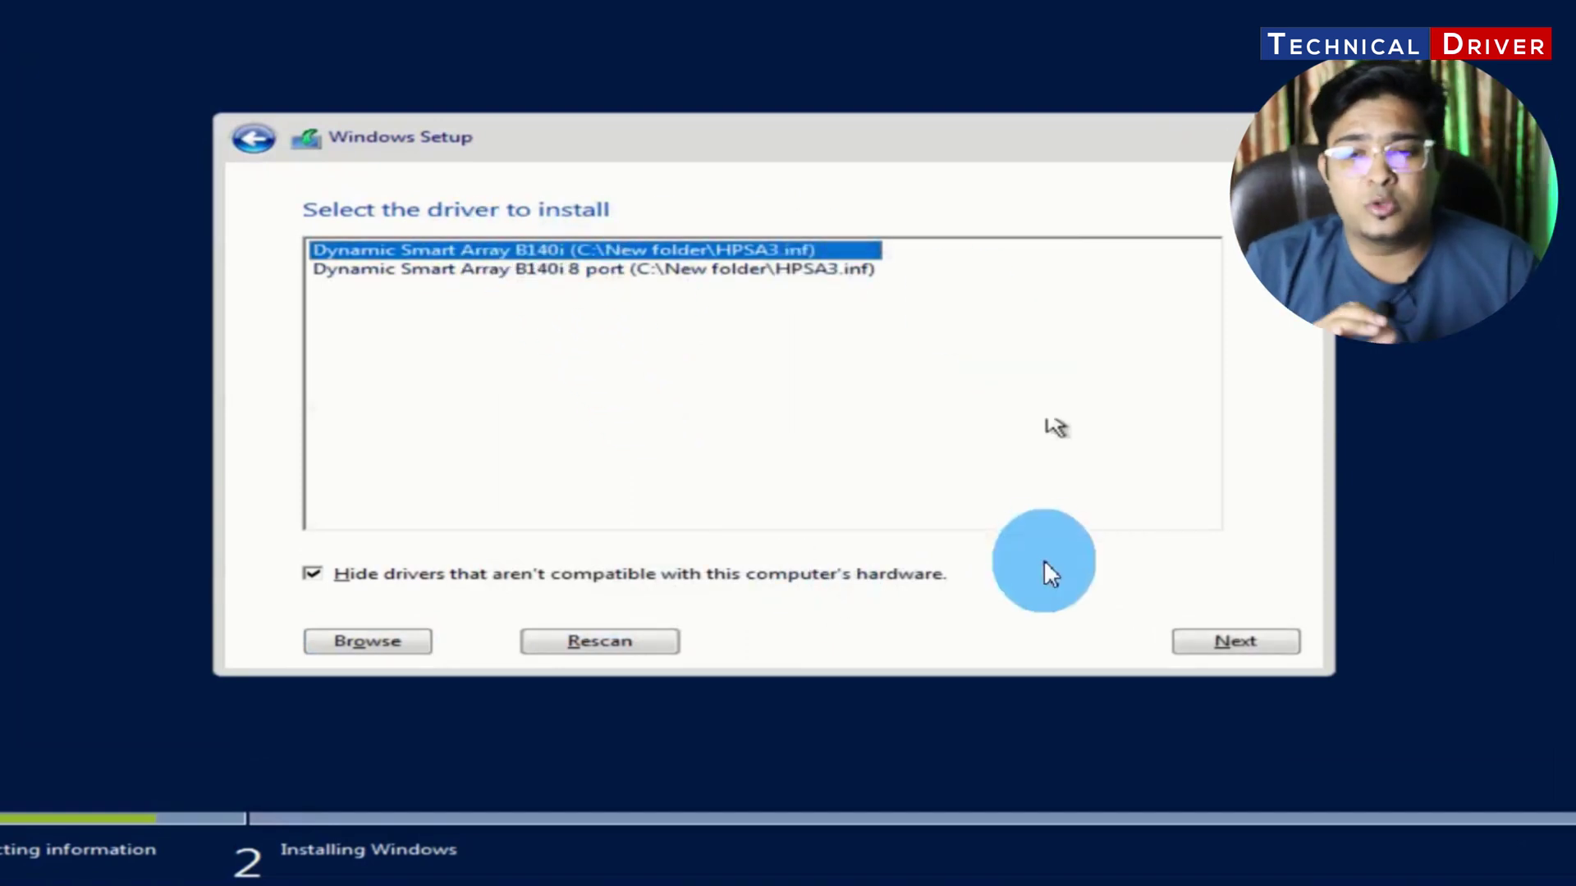
click(1211, 643)
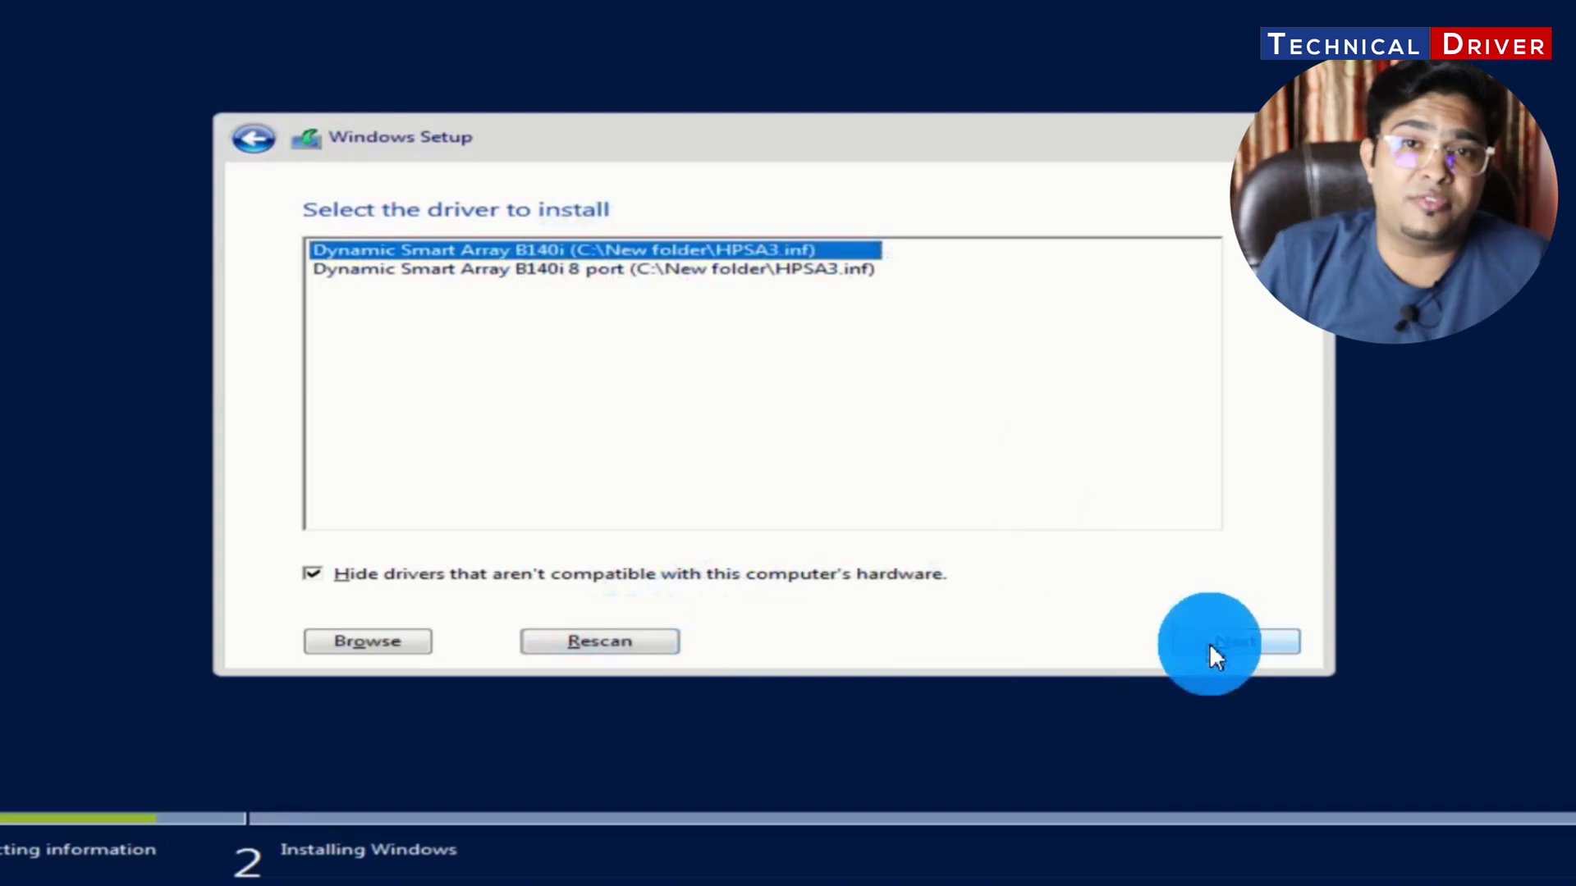
click(1209, 643)
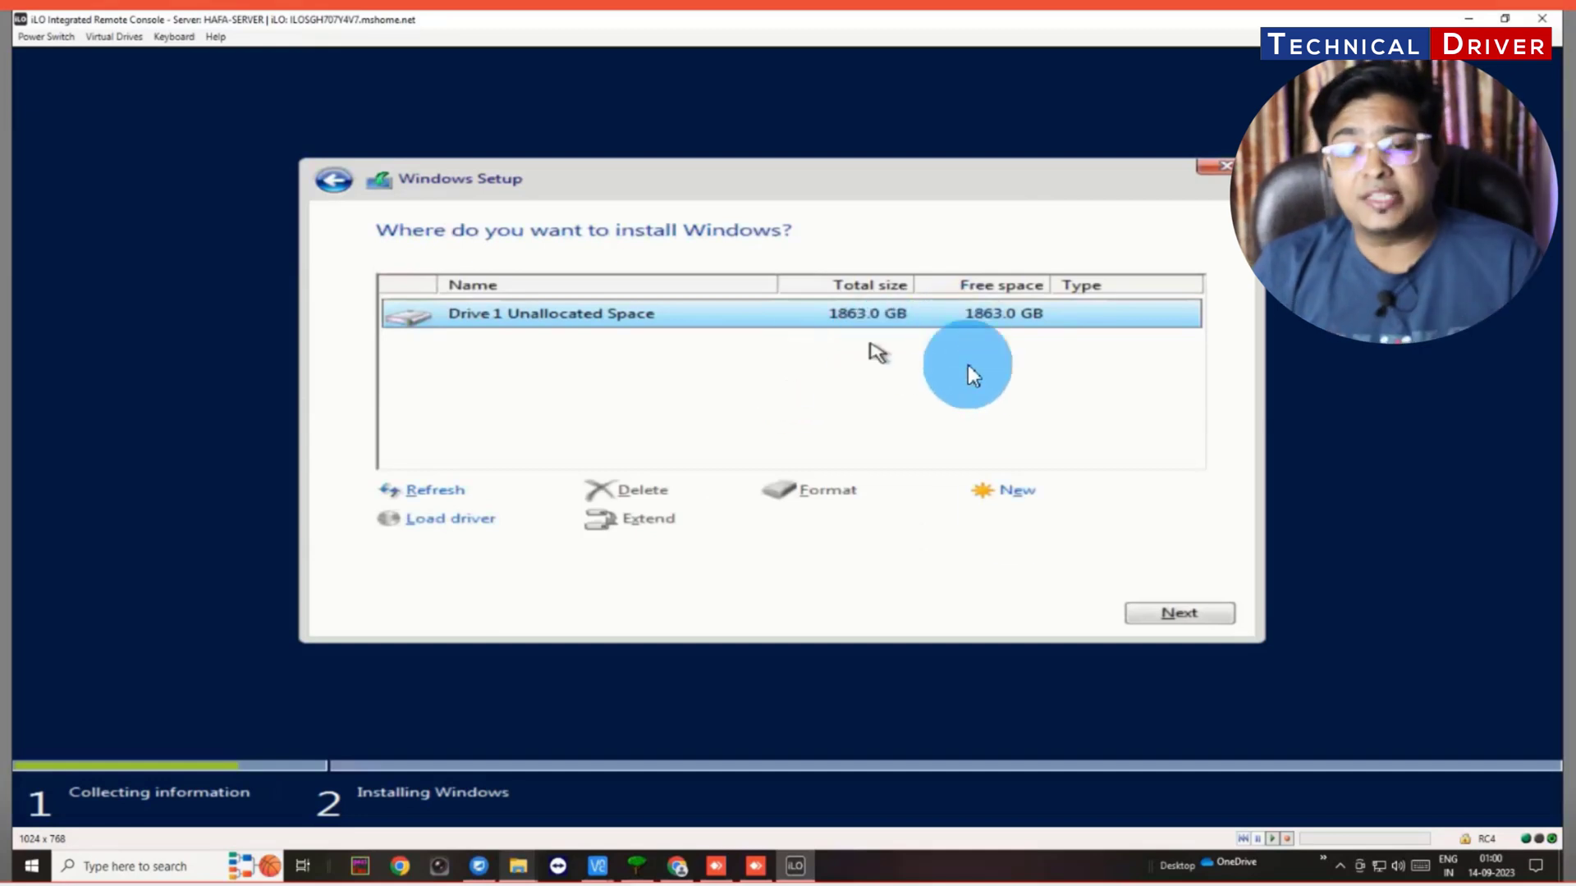
- Create a 1907674 MB partition from Drive 1's unallocated space, accept the additional system partitions, and start installing Windows on Drive 1 Partition 4
click(1014, 494)
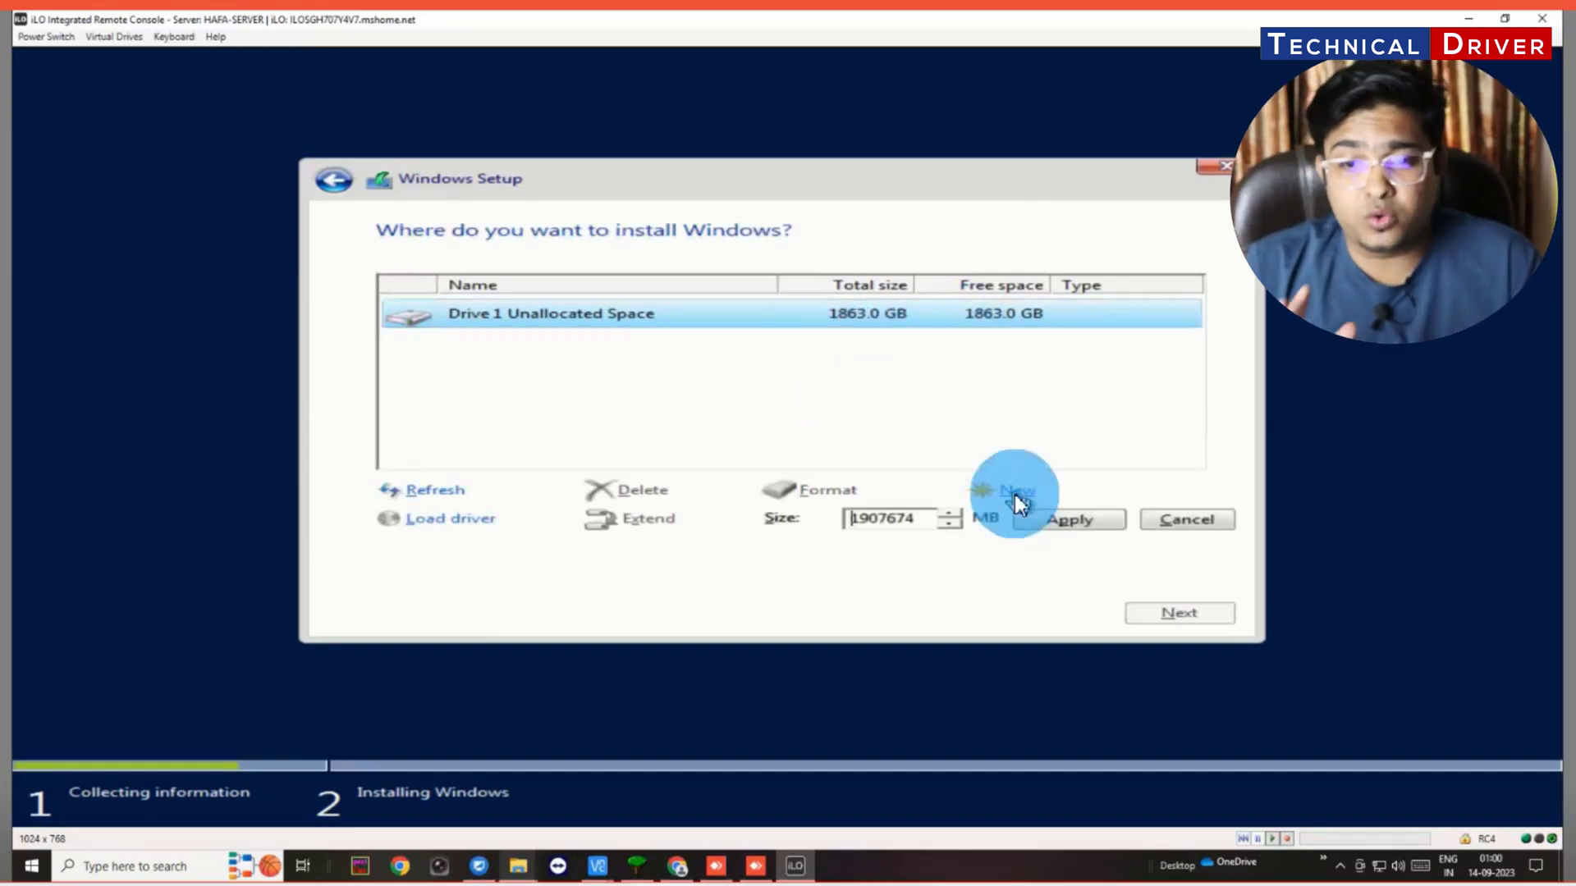
click(1037, 523)
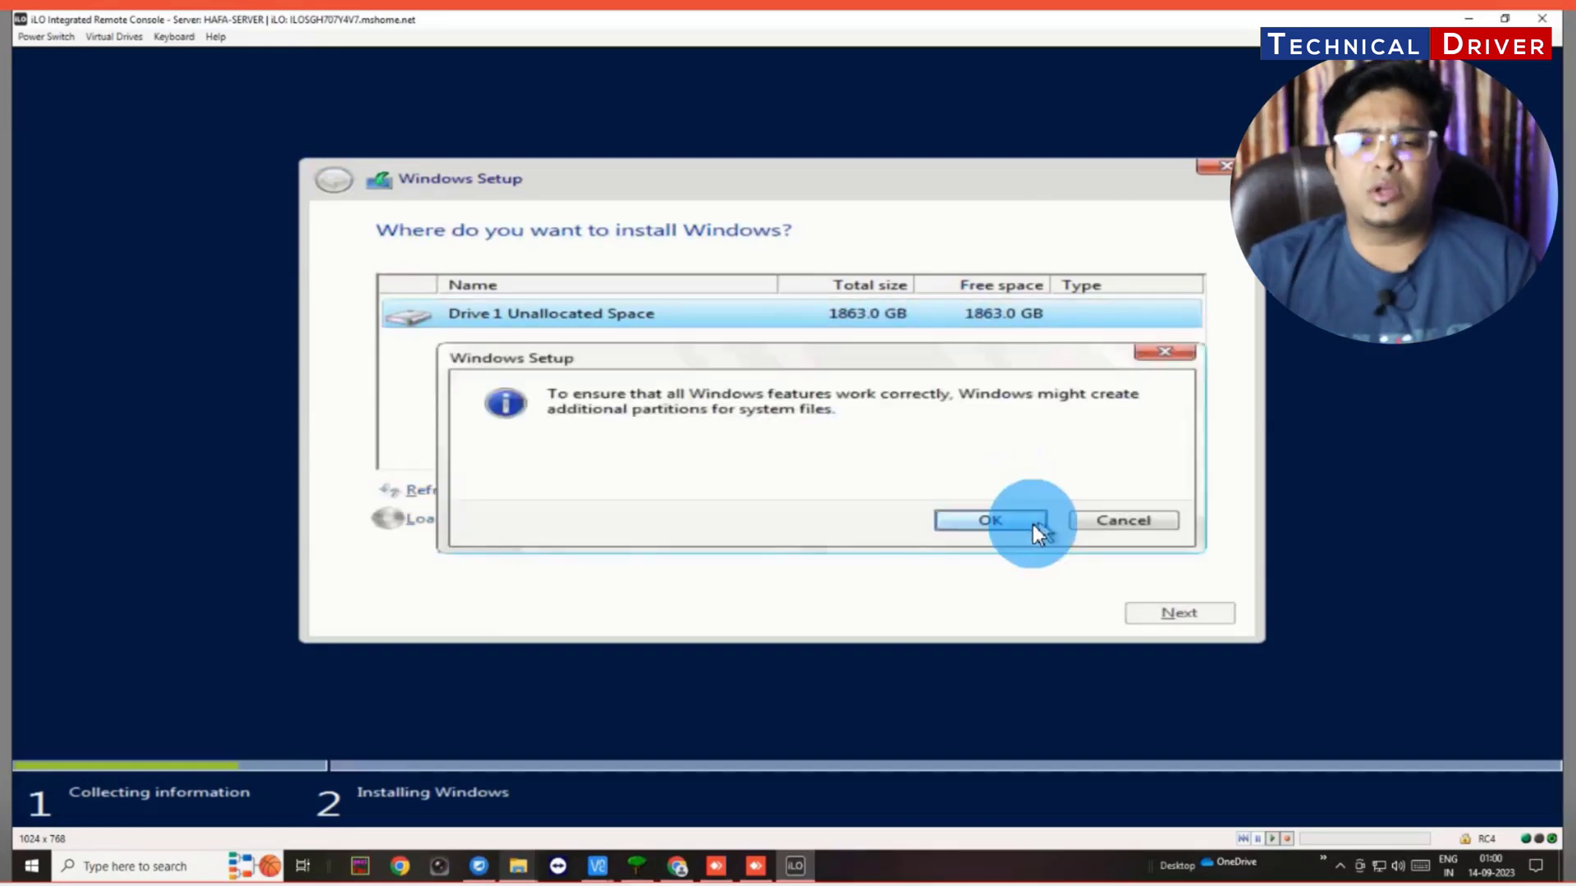
click(991, 520)
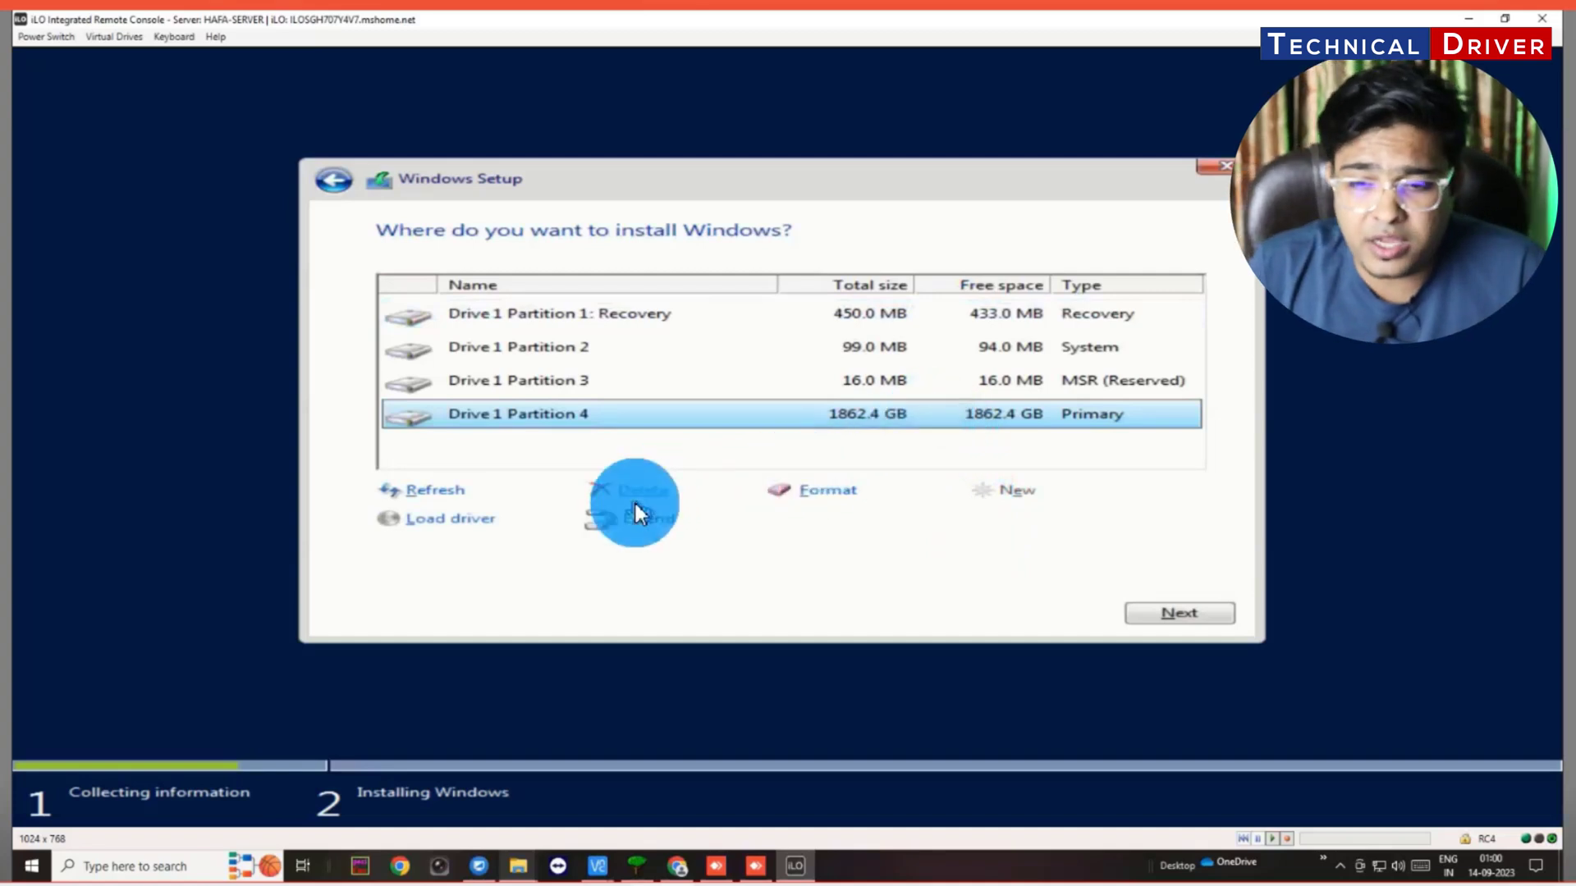
click(1152, 615)
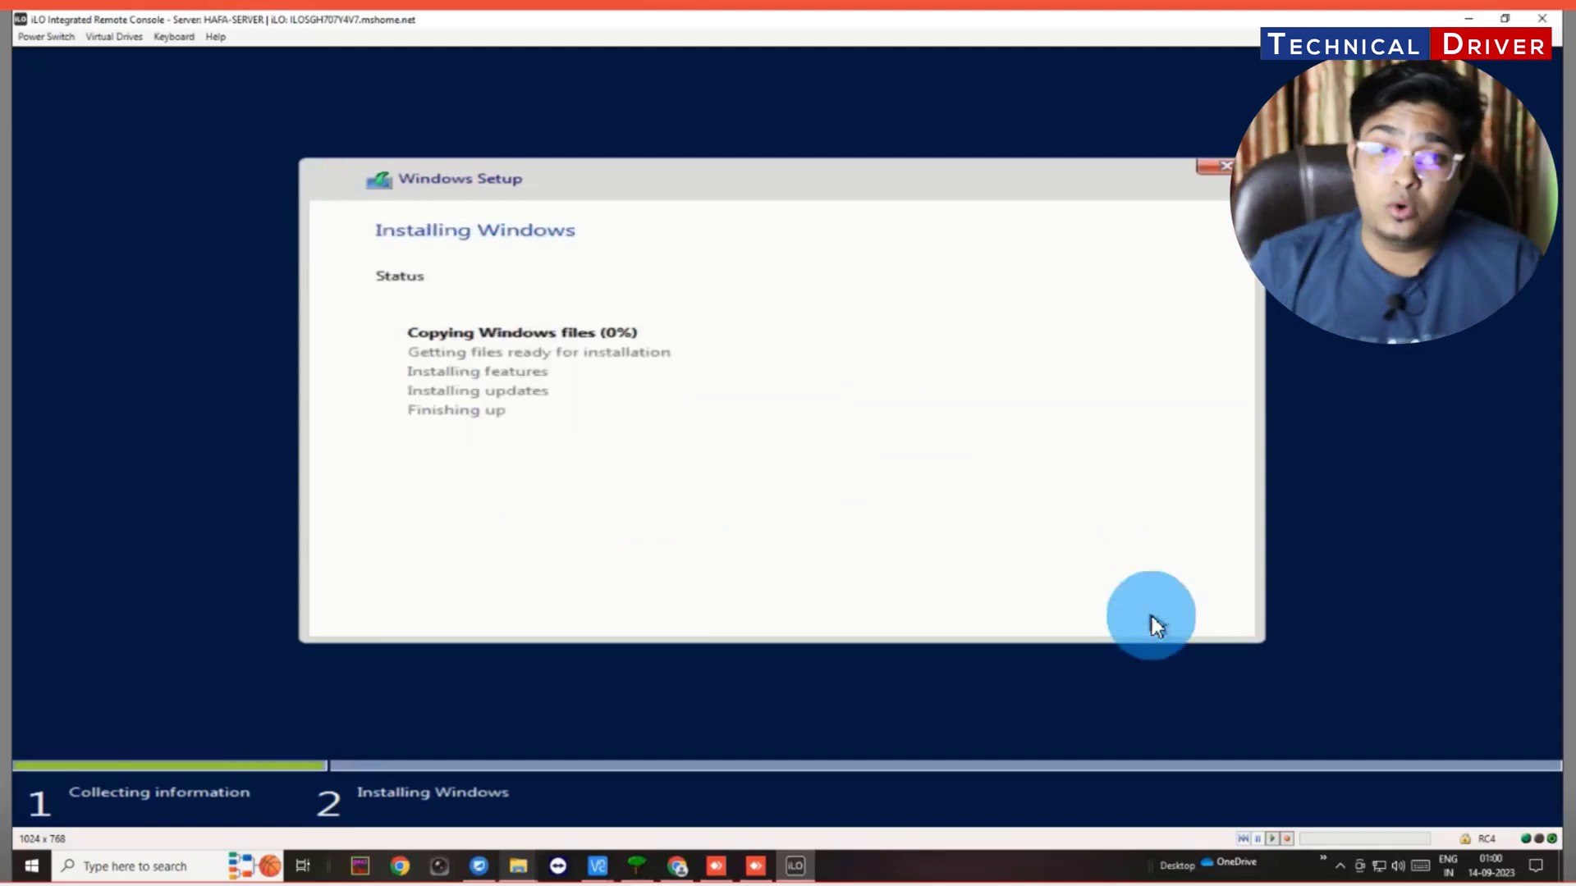